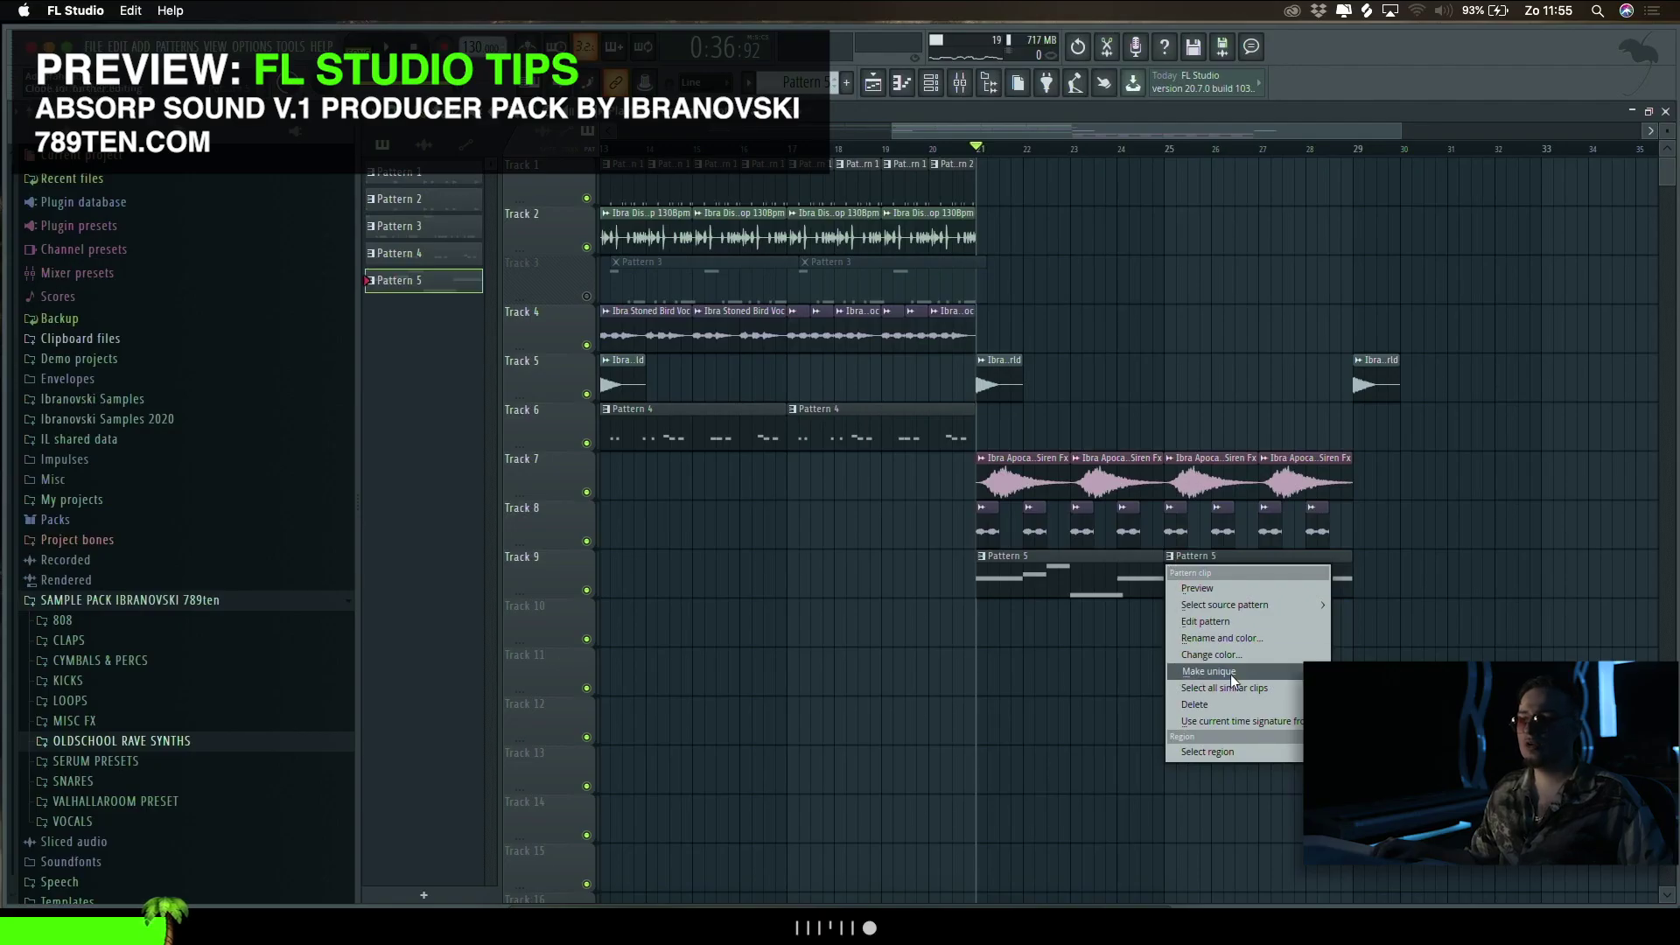
Step: Turn Track 9's Pattern 5 clip into its own Pattern 6 with Make unique
click(1254, 674)
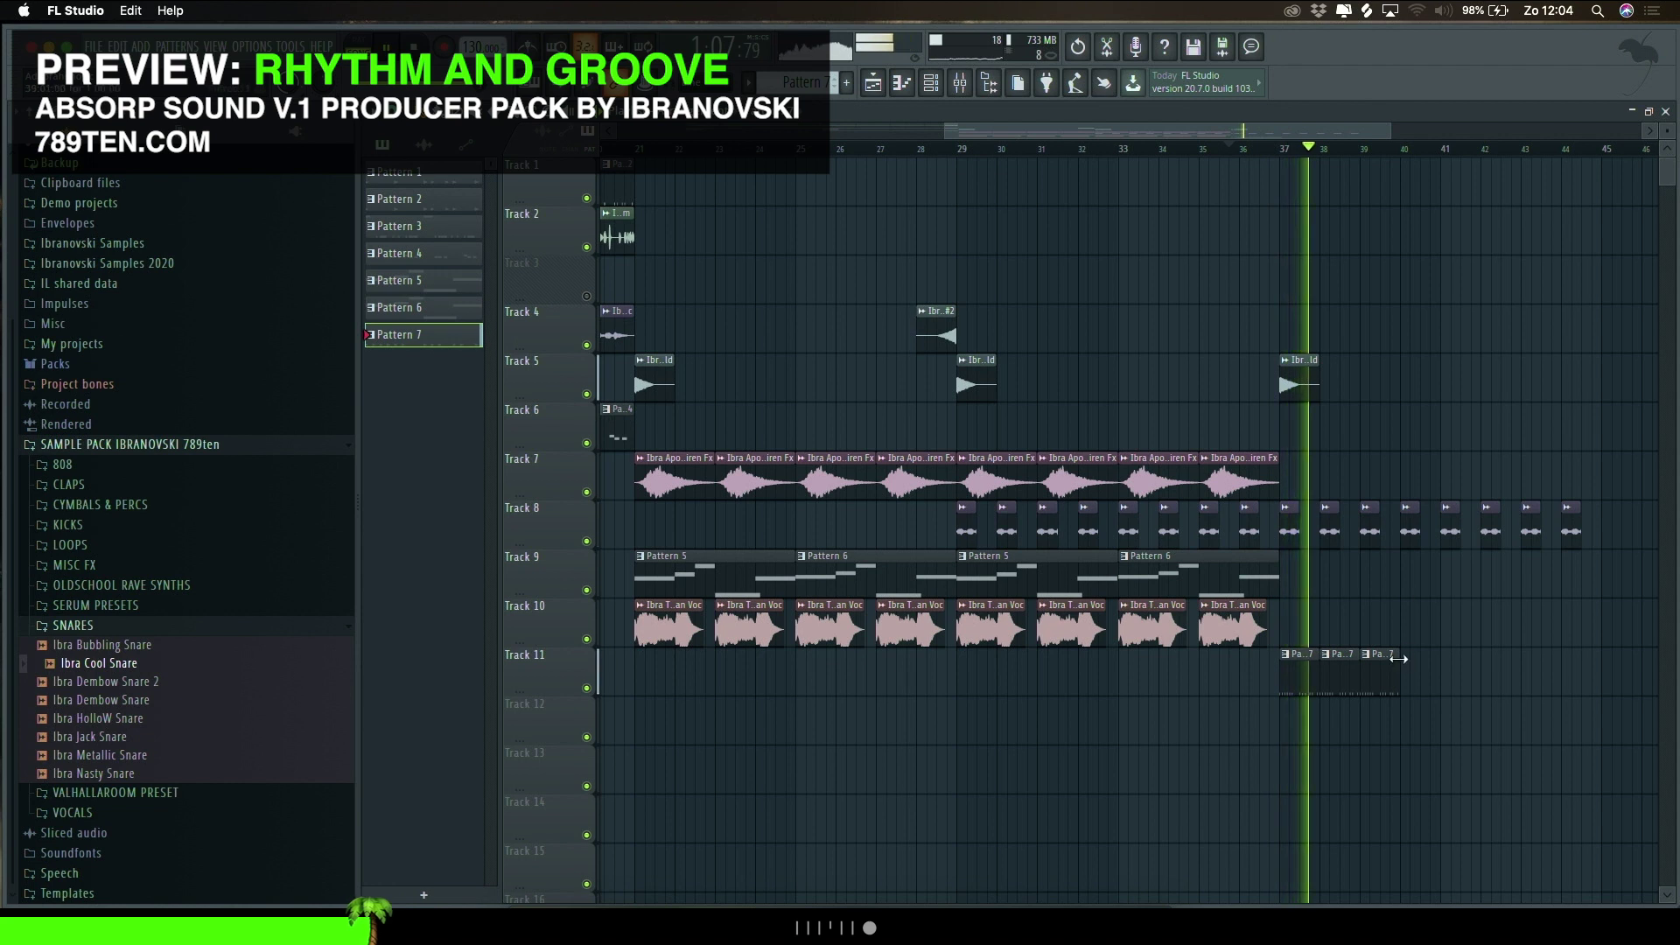
Step: Paint another Pattern 7 clip on Track 11 at bar 40
click(1413, 678)
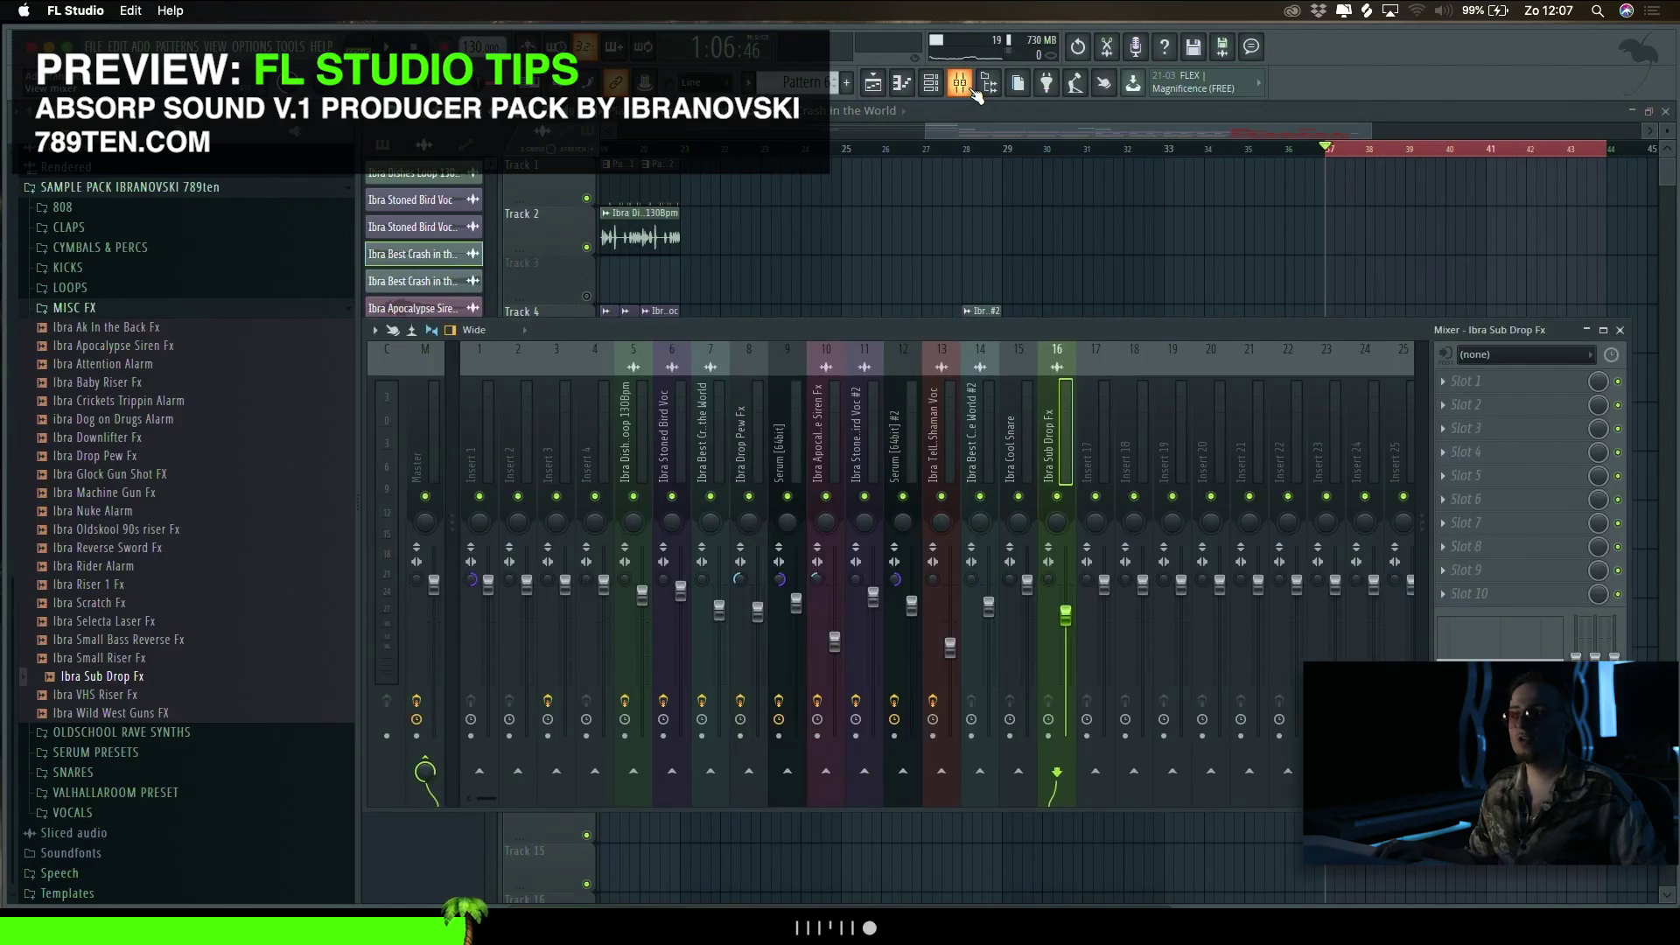
Step: Play the song and render mixer insert 12, Serum [64bit] #2, to a wave file
key(space)
click(914, 374)
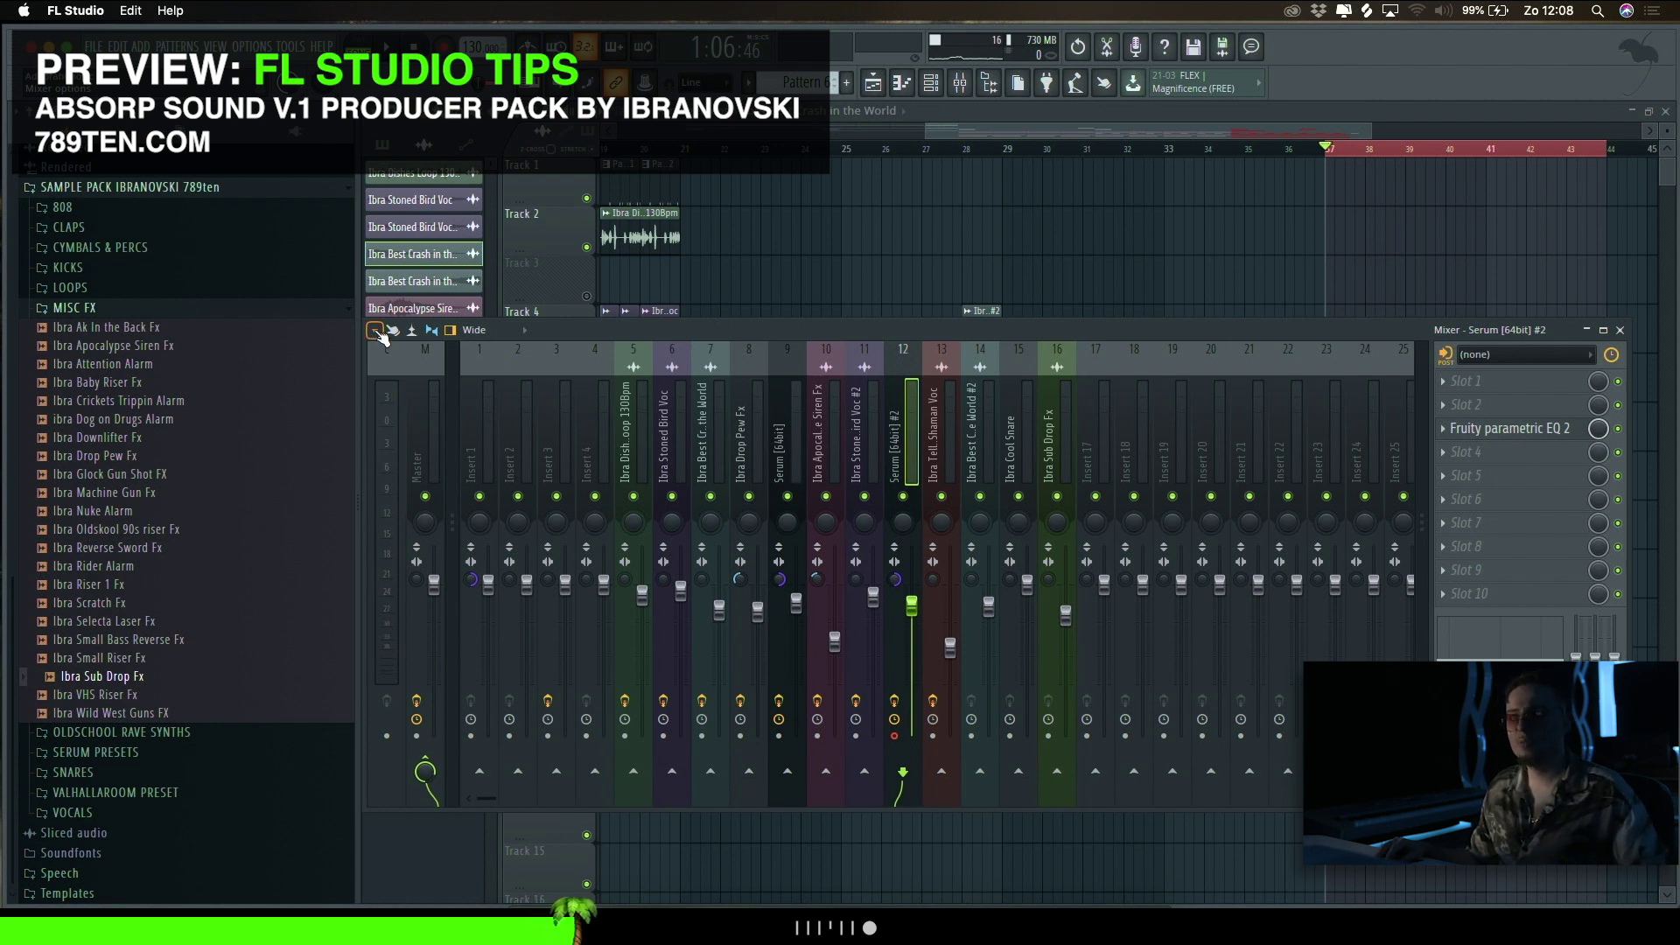
click(377, 332)
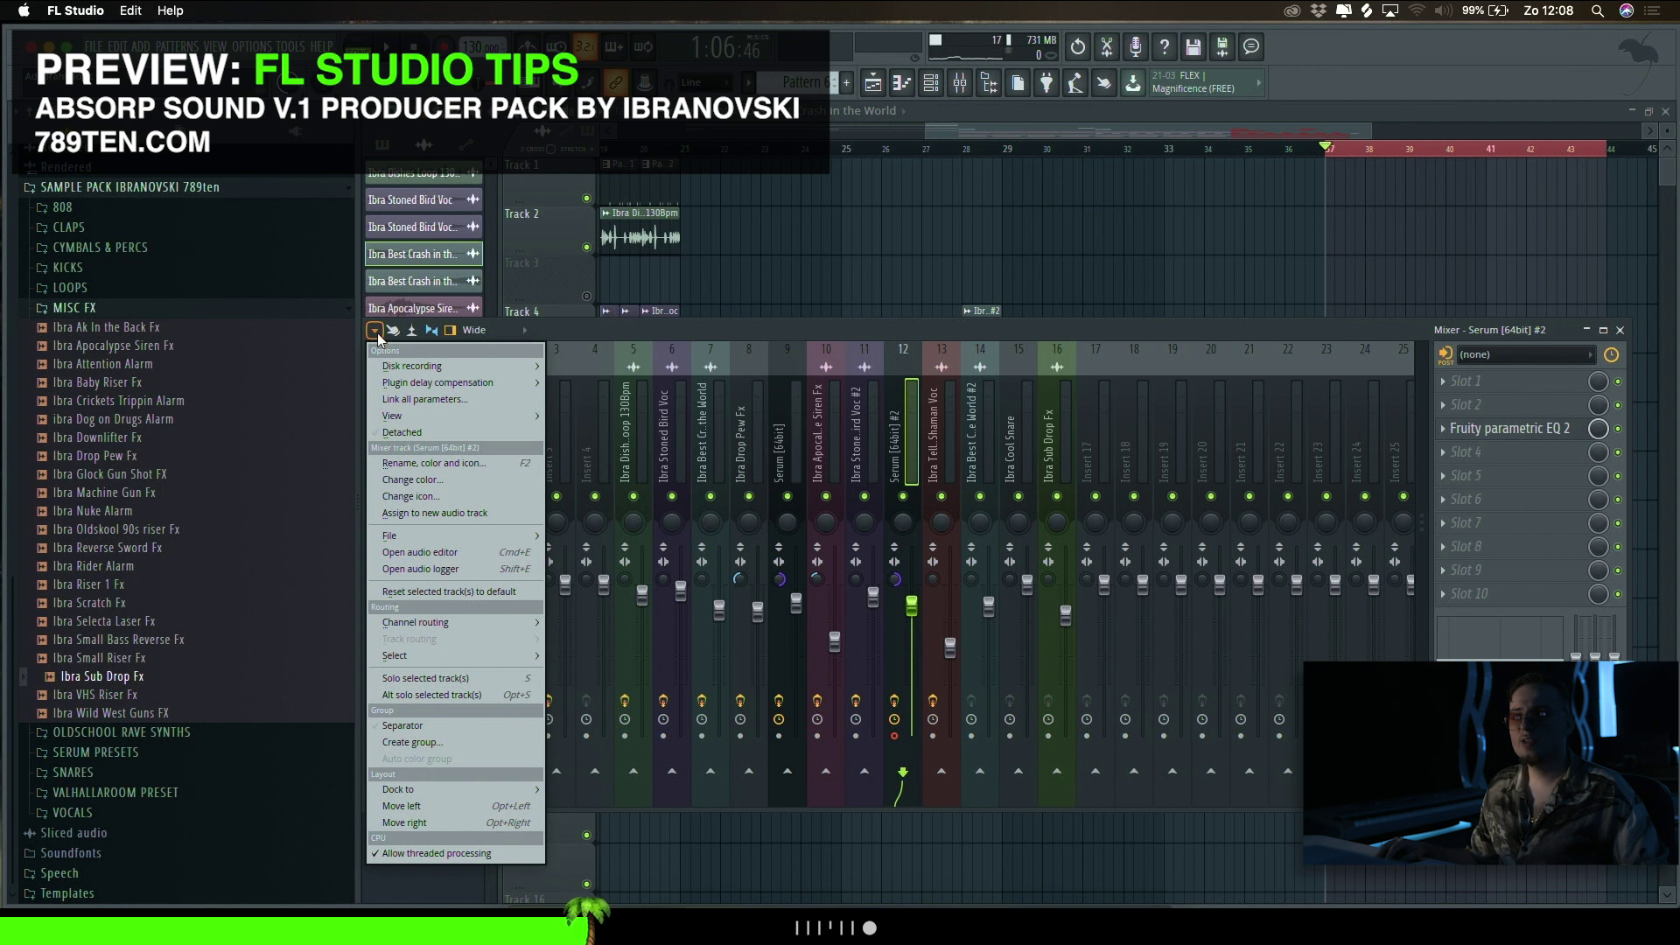
mouse_move(433, 366)
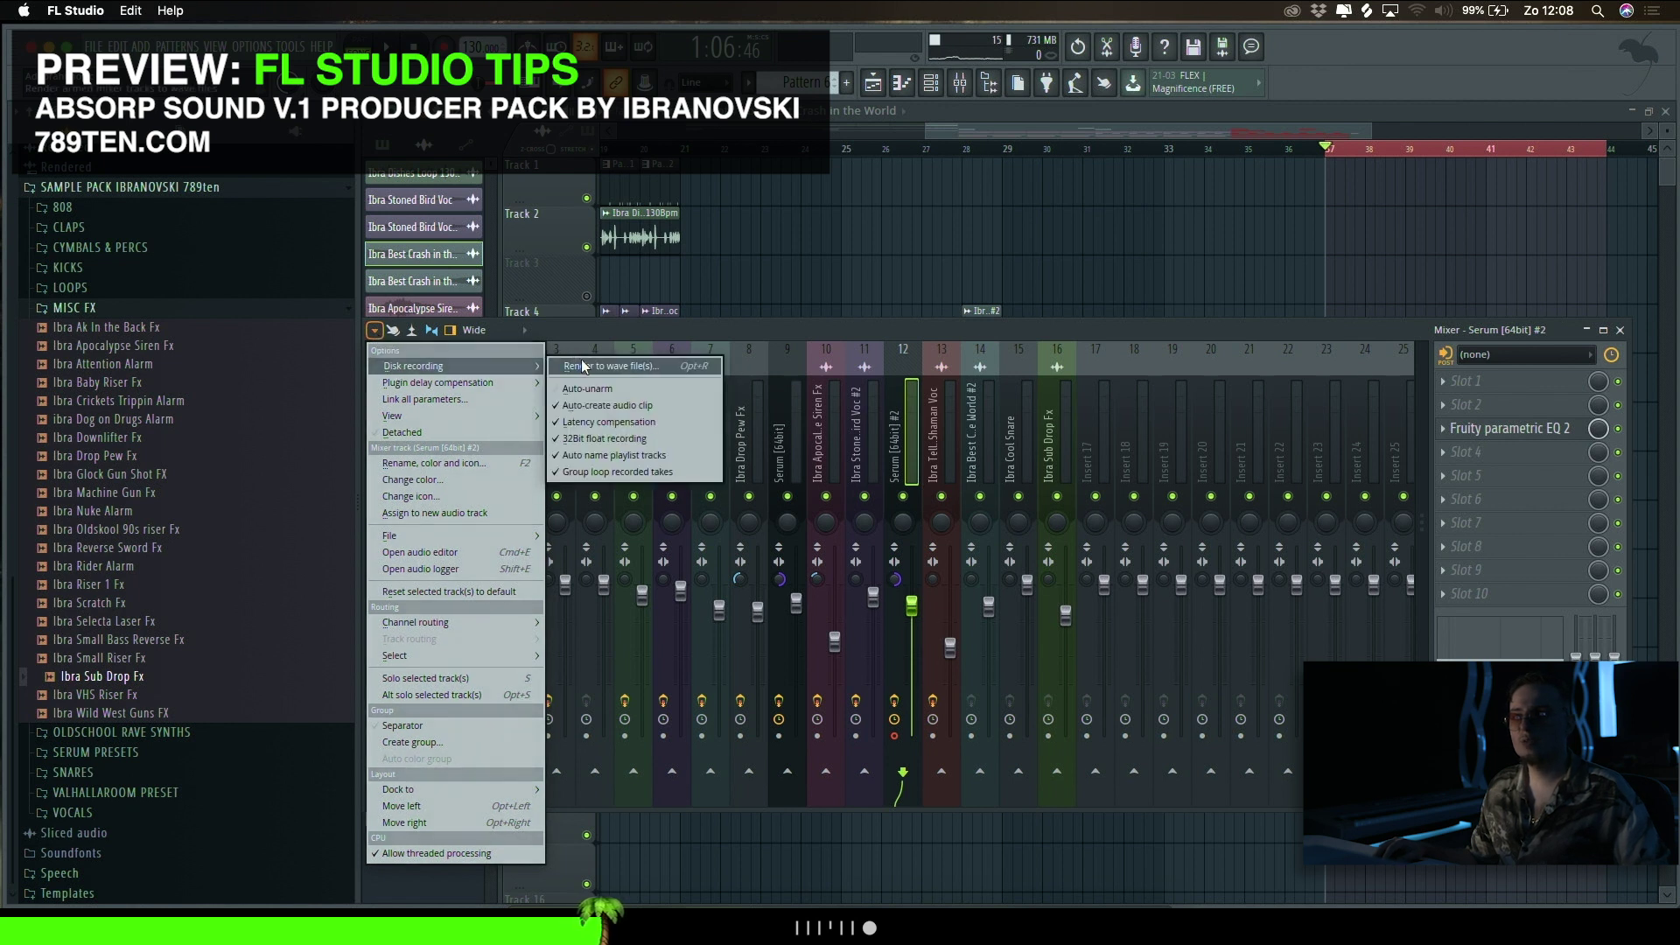
click(604, 363)
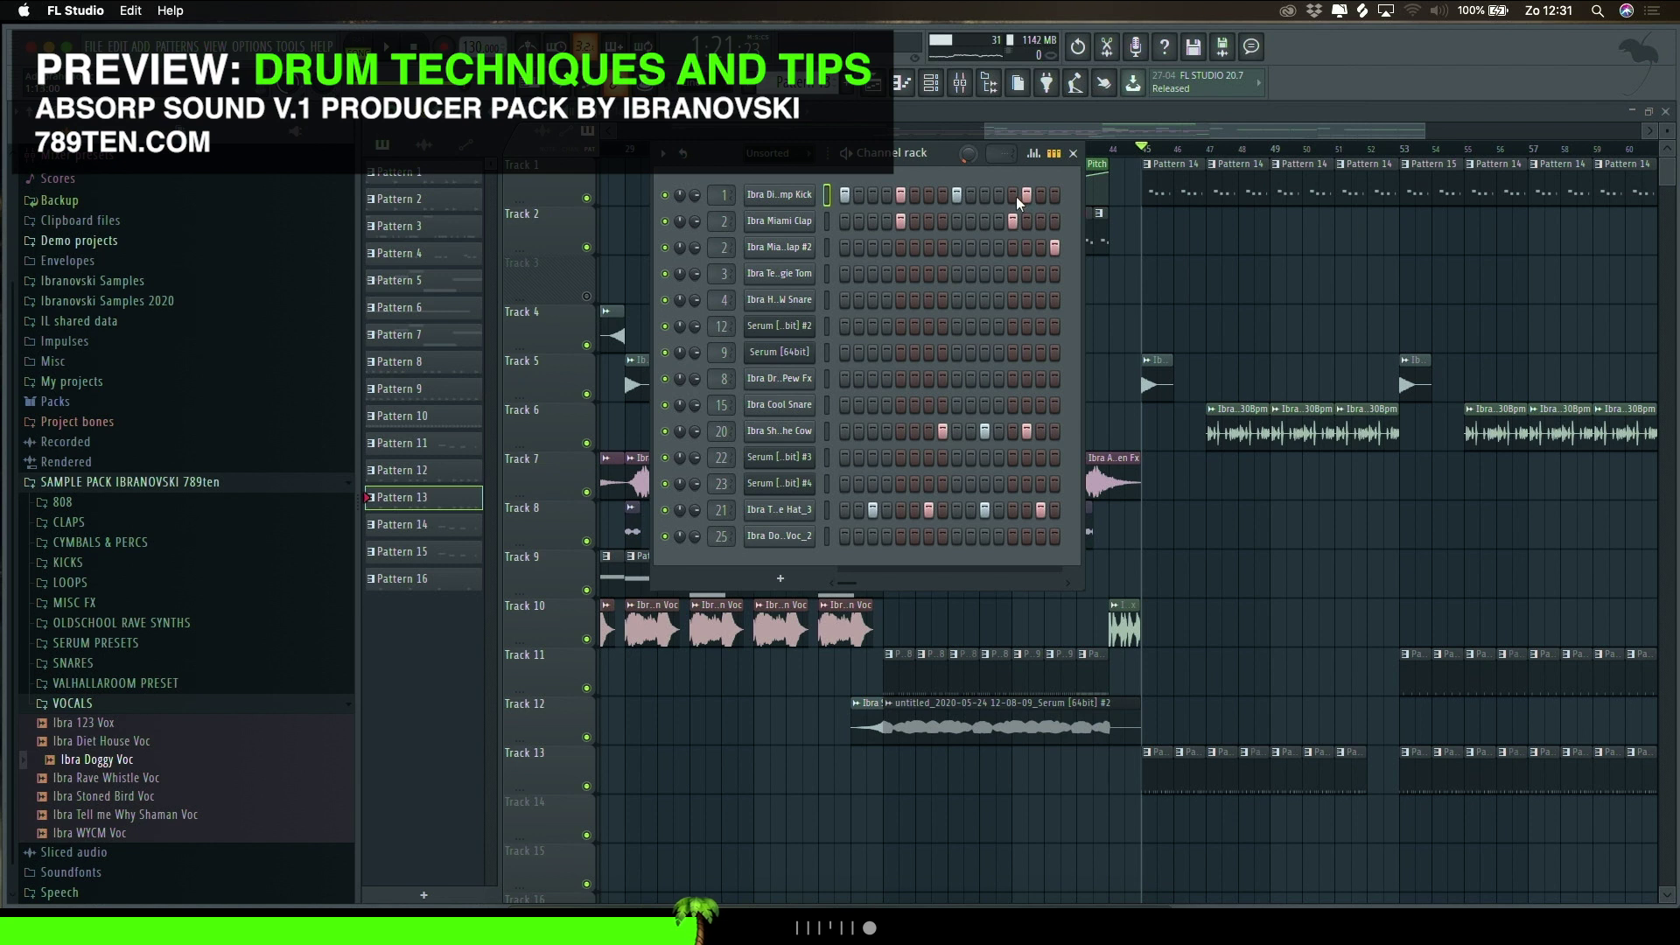
Step: Clone the Ibra Distorted Thump Kick channel in the Channel rack
right_click(828, 195)
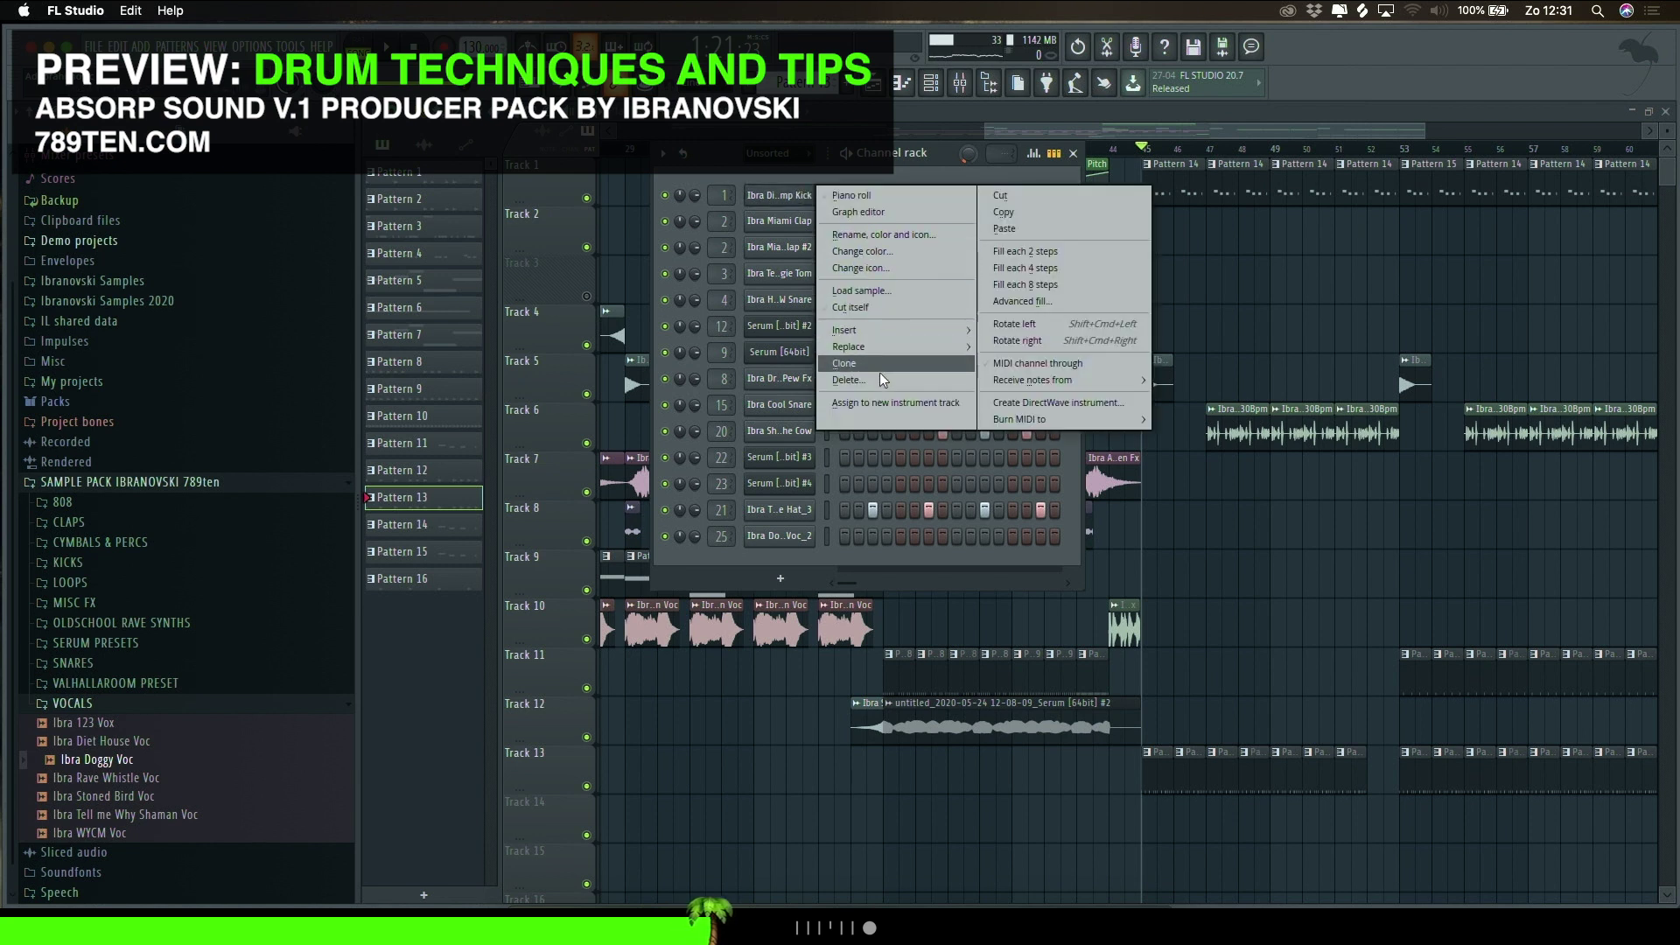
click(875, 365)
click(799, 228)
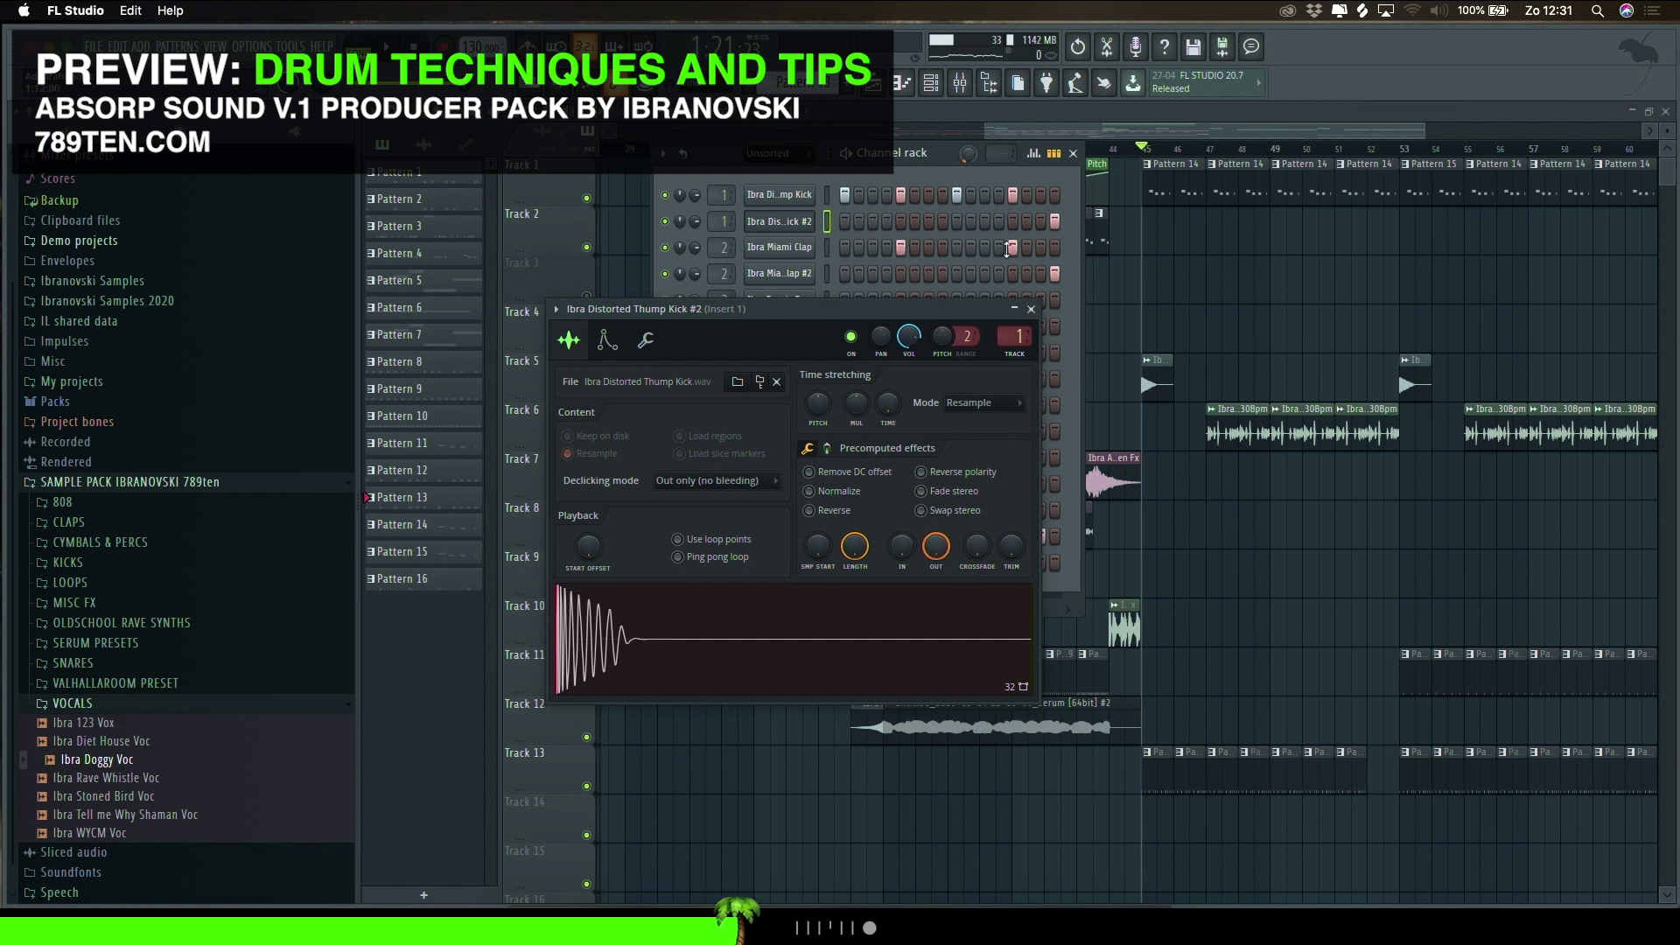
Step: Start song playback and close the kick's sampler window and the Channel rack
key(space)
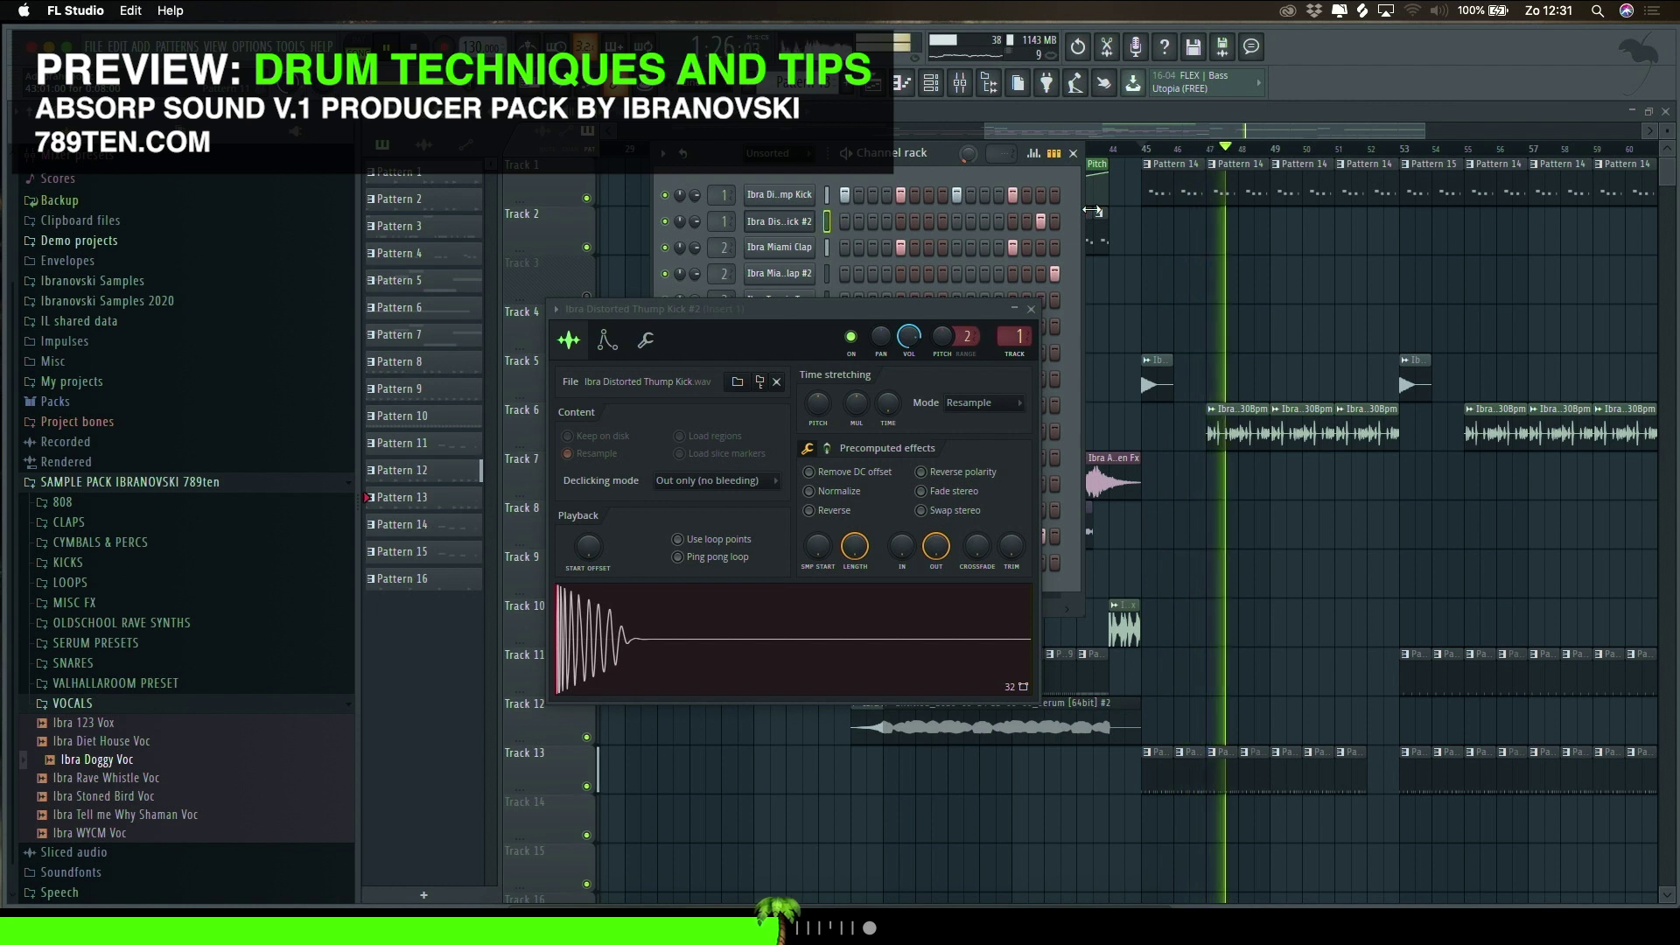
click(1033, 311)
click(1073, 153)
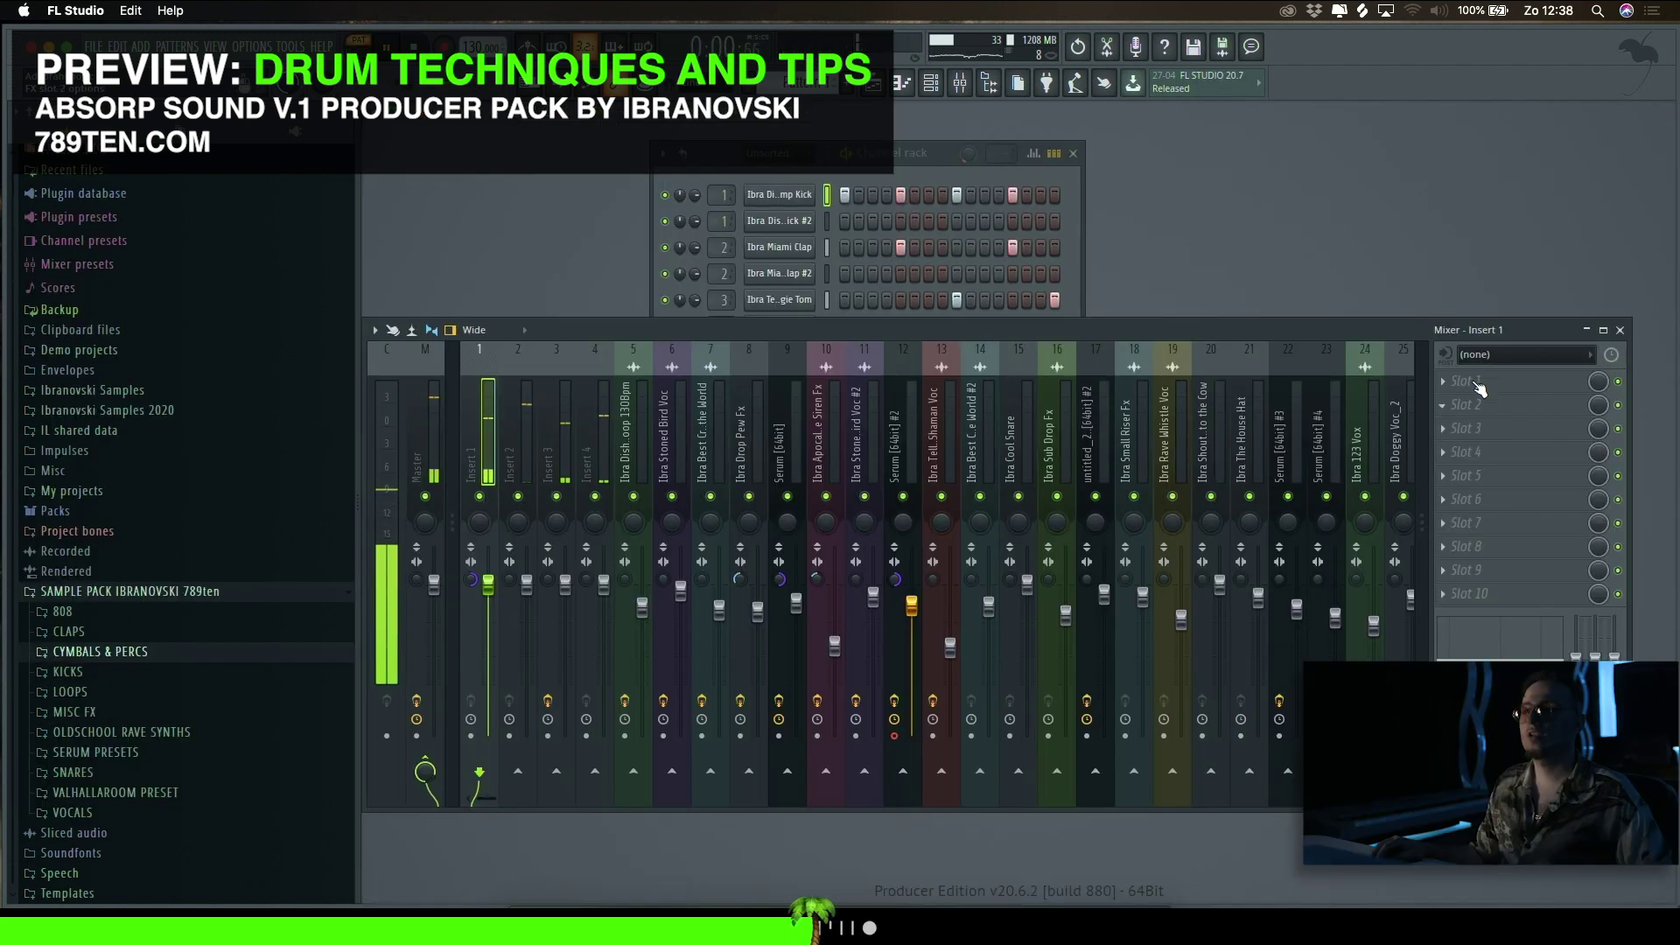
Step: Load CamelCrusher into Insert 1 Slot 1 and step to its British Clean patch
click(1479, 389)
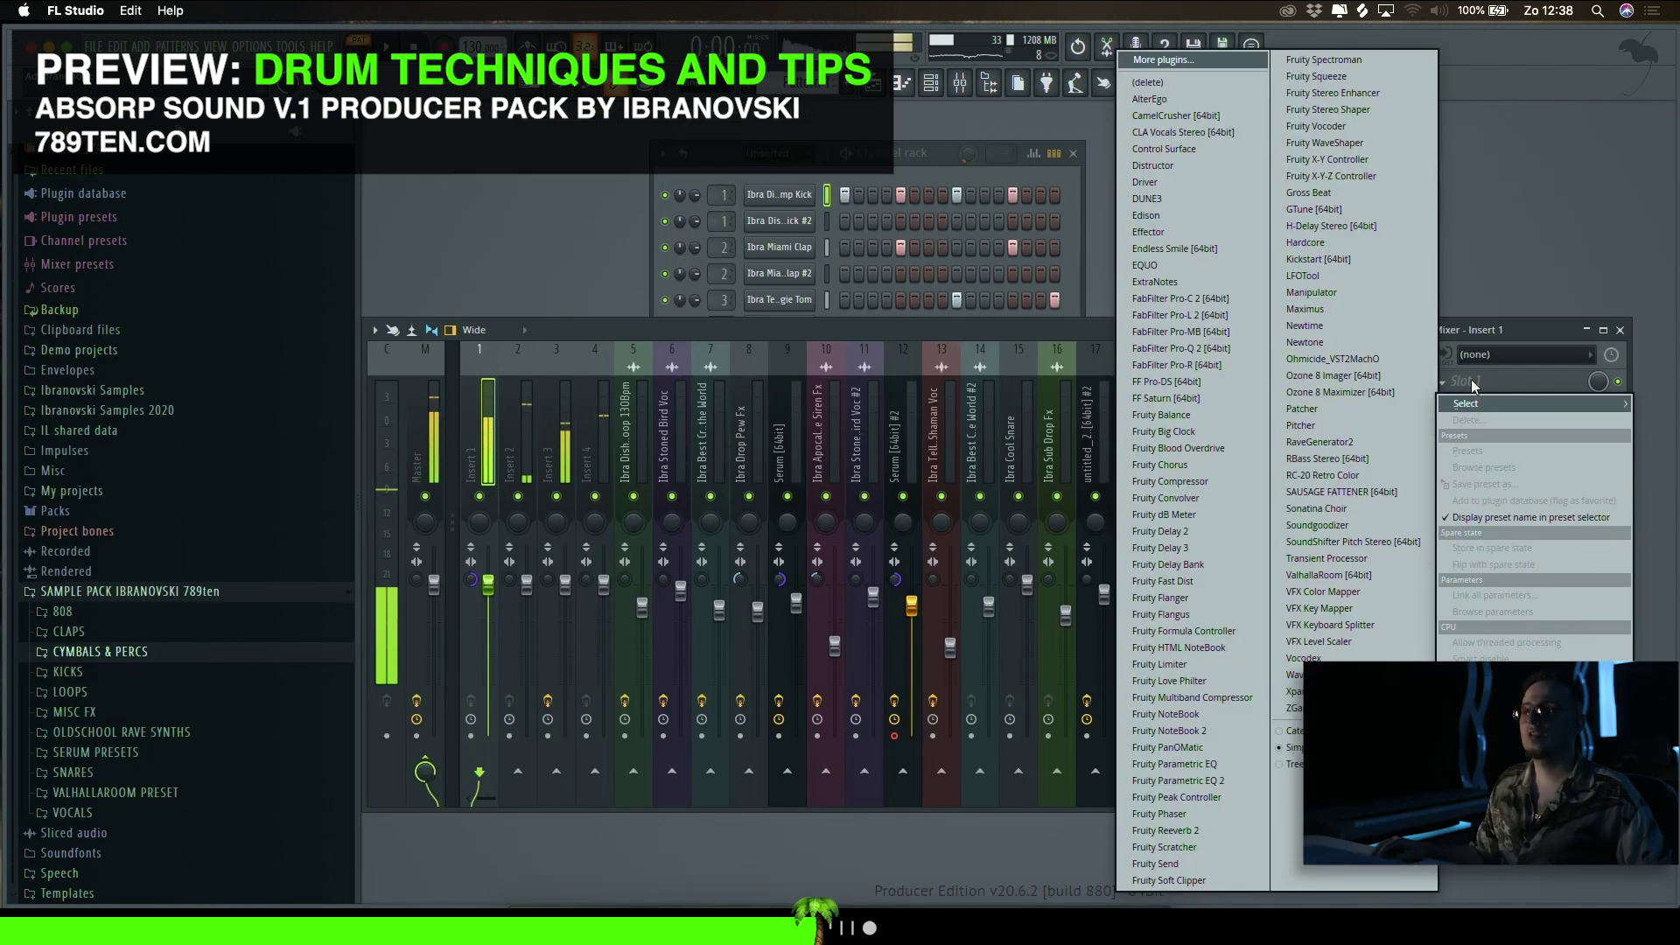
click(1196, 119)
click(279, 310)
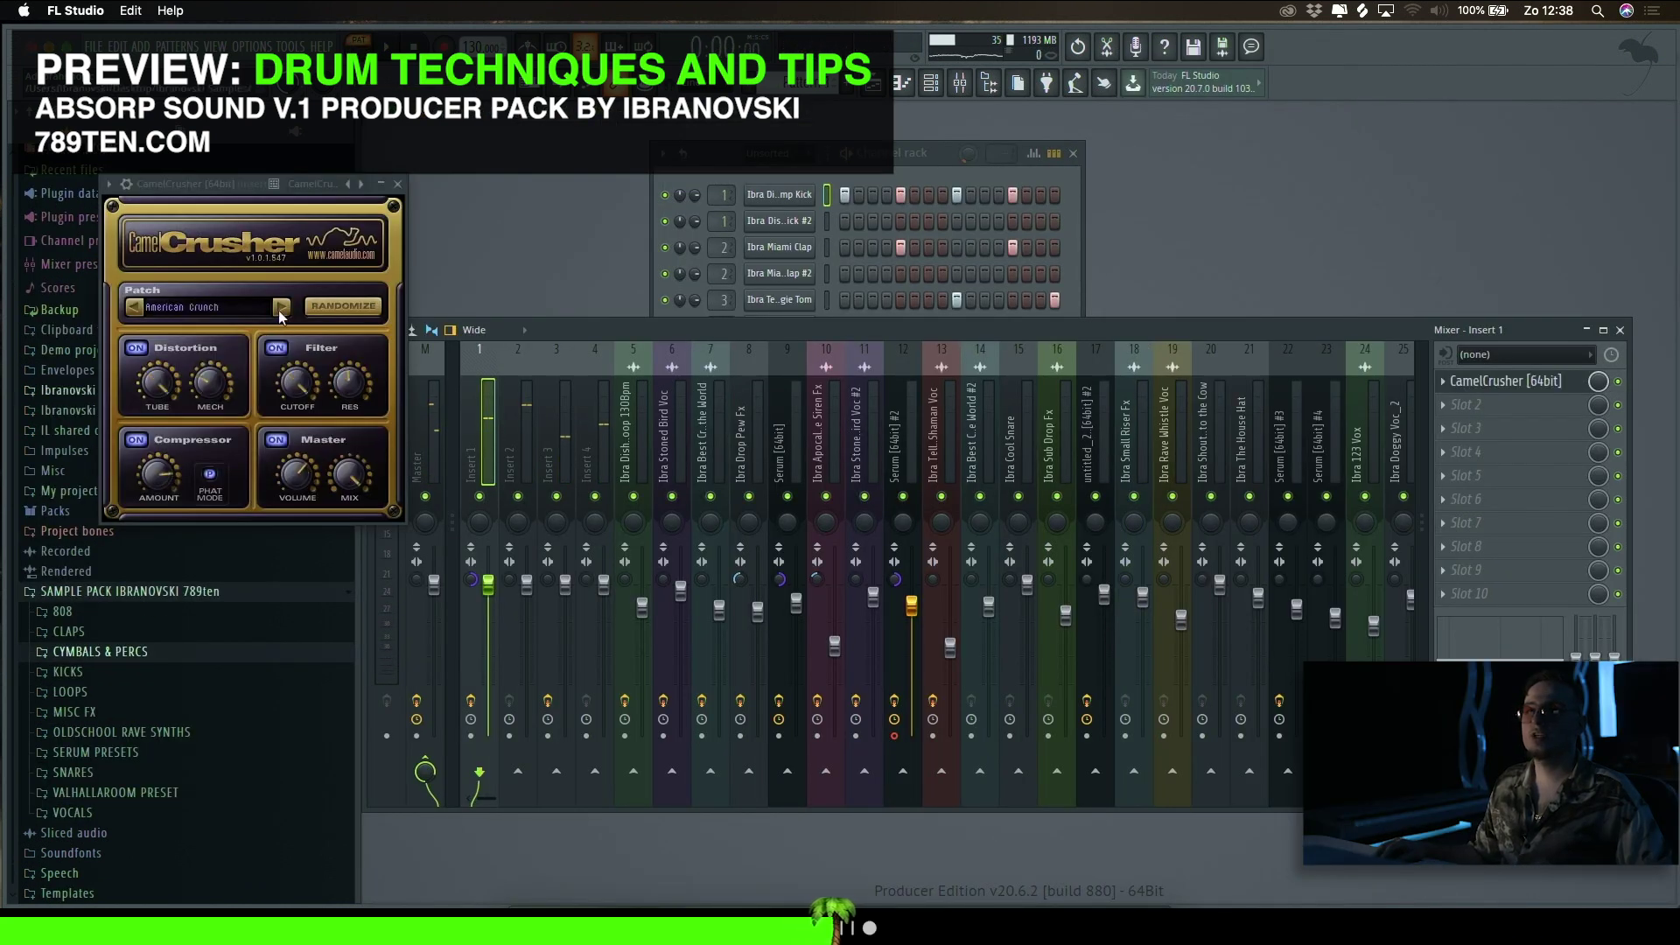
click(279, 310)
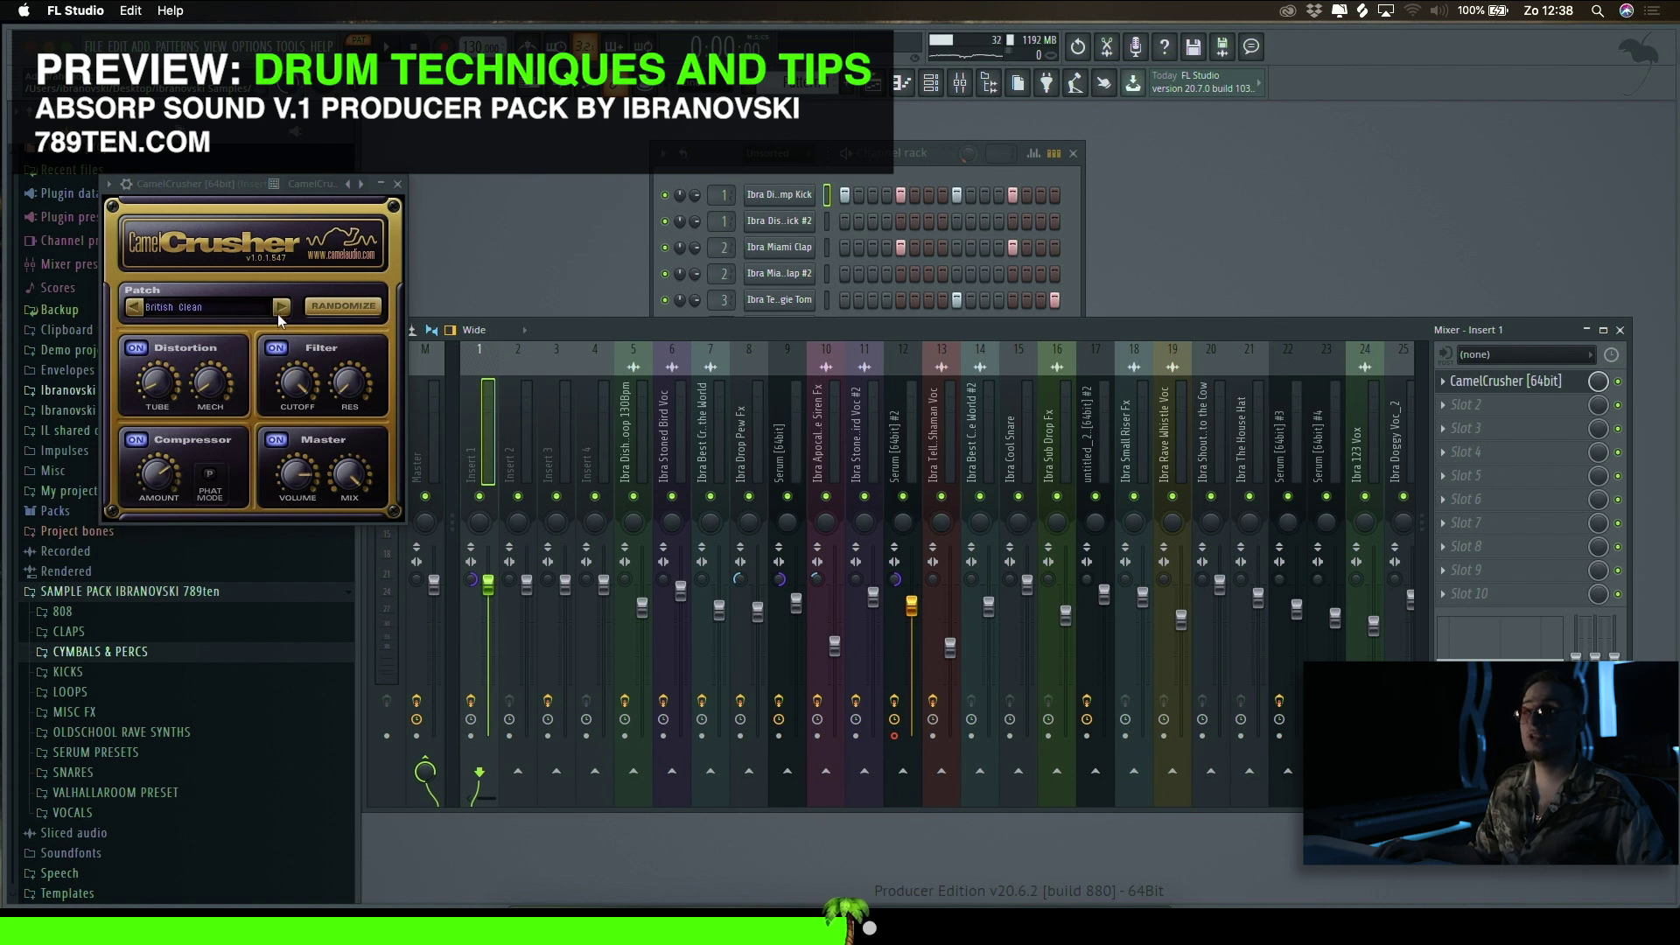
Step: Open the kick's sample settings, then play the arrangement from bar 45
click(738, 194)
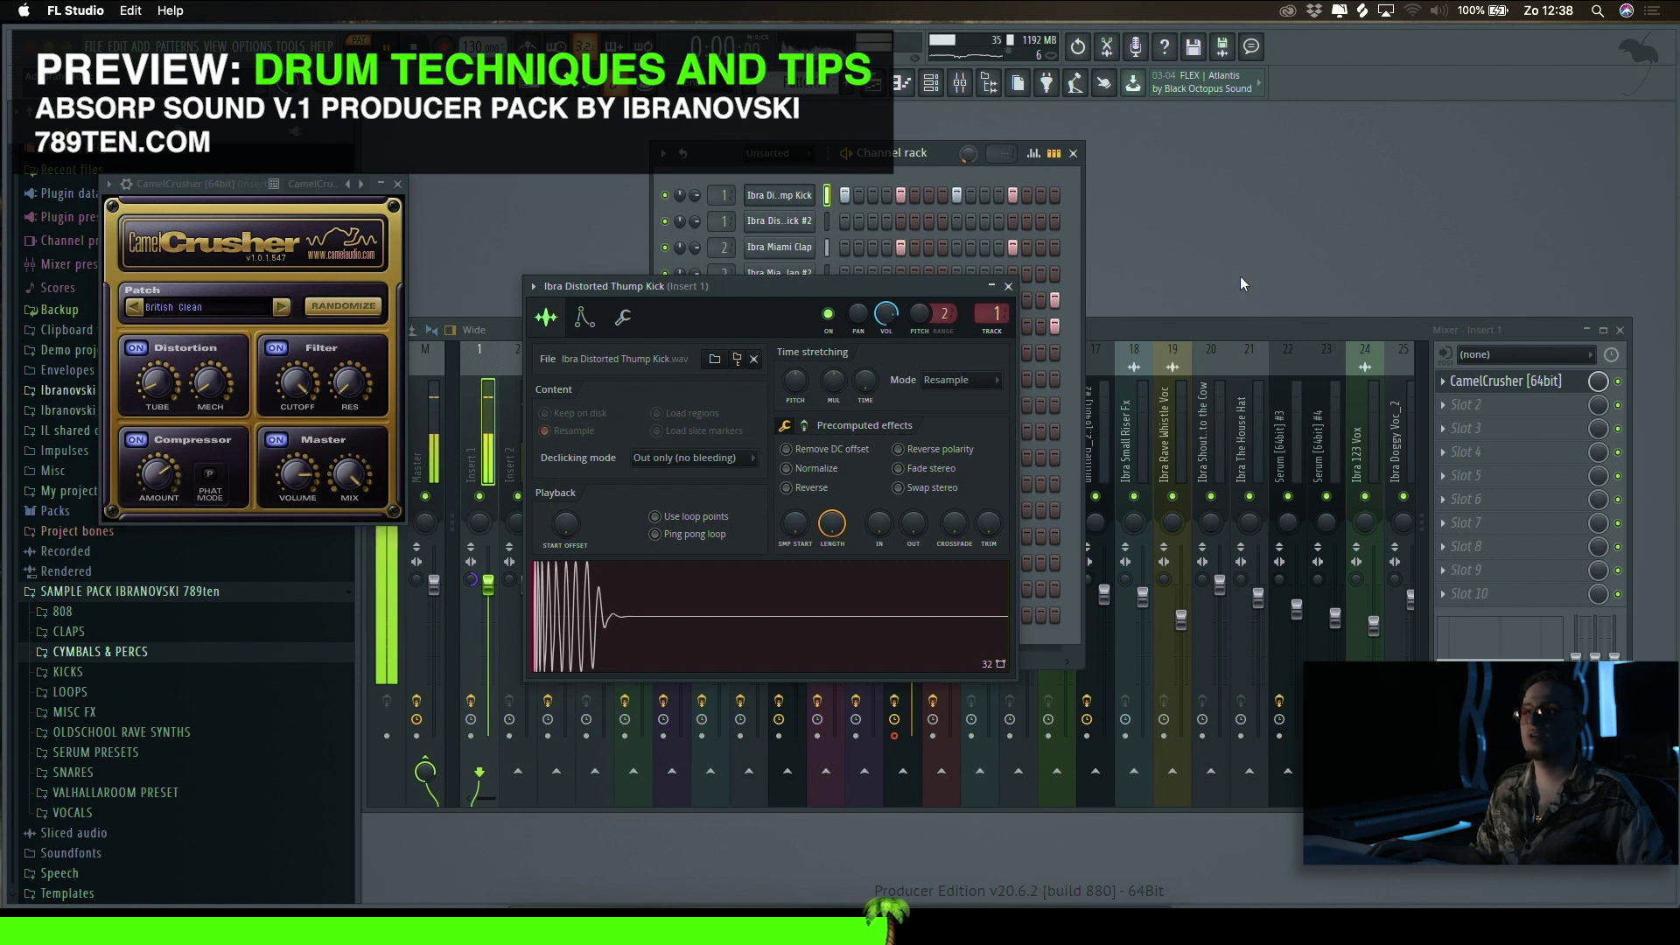
click(1506, 381)
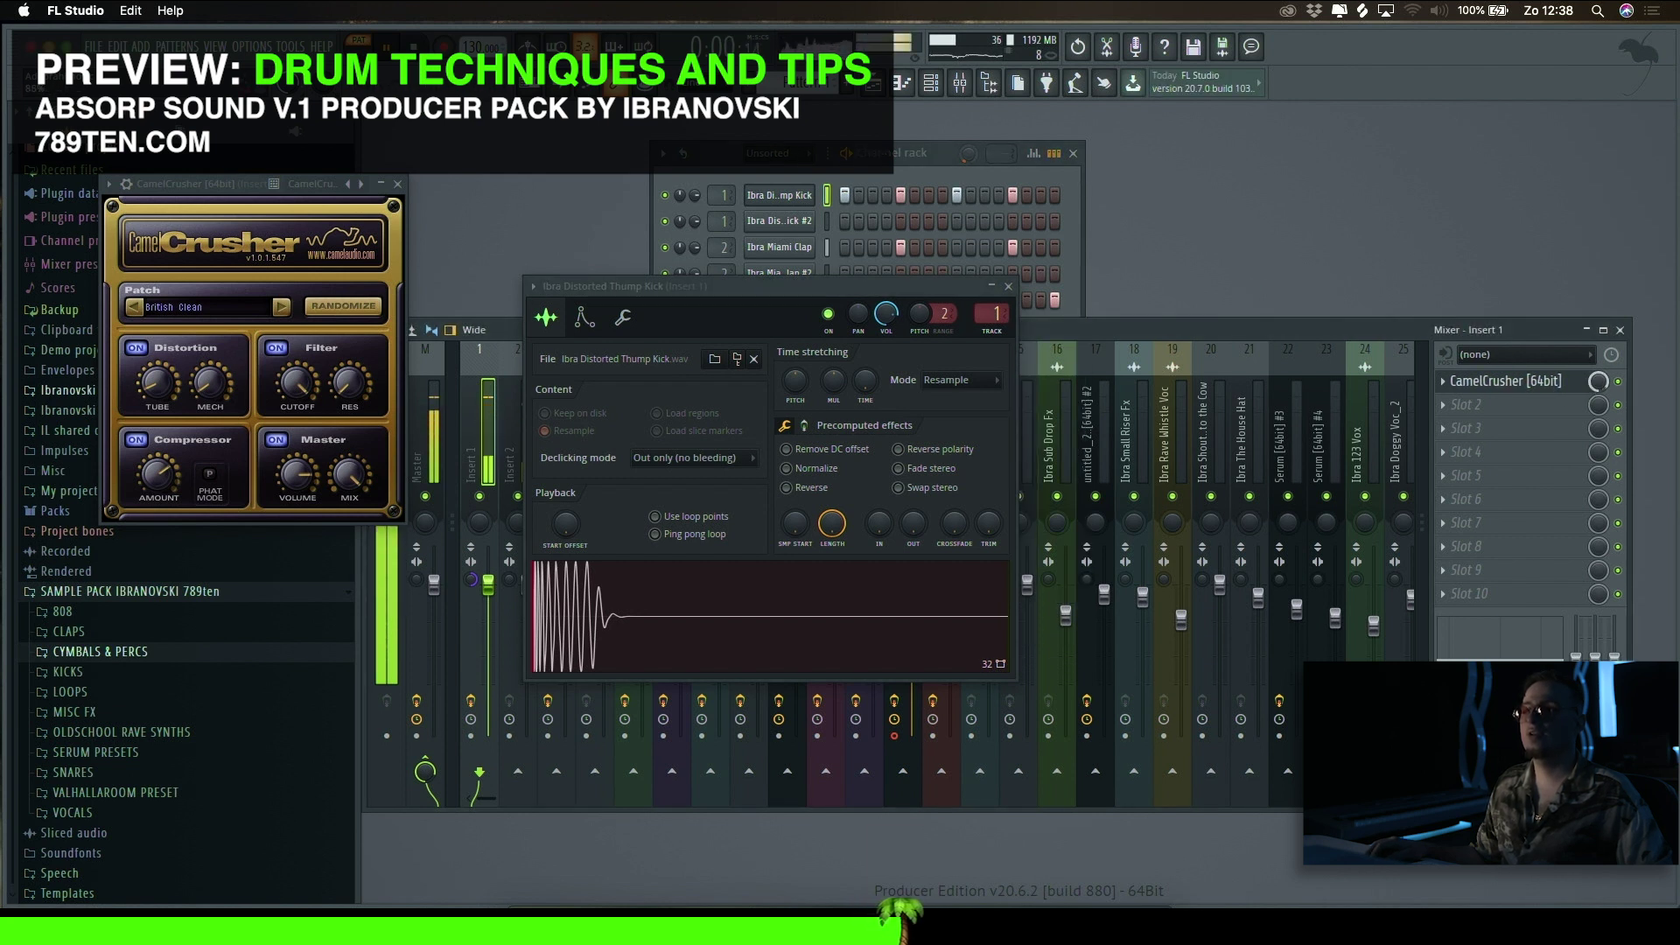
click(900, 84)
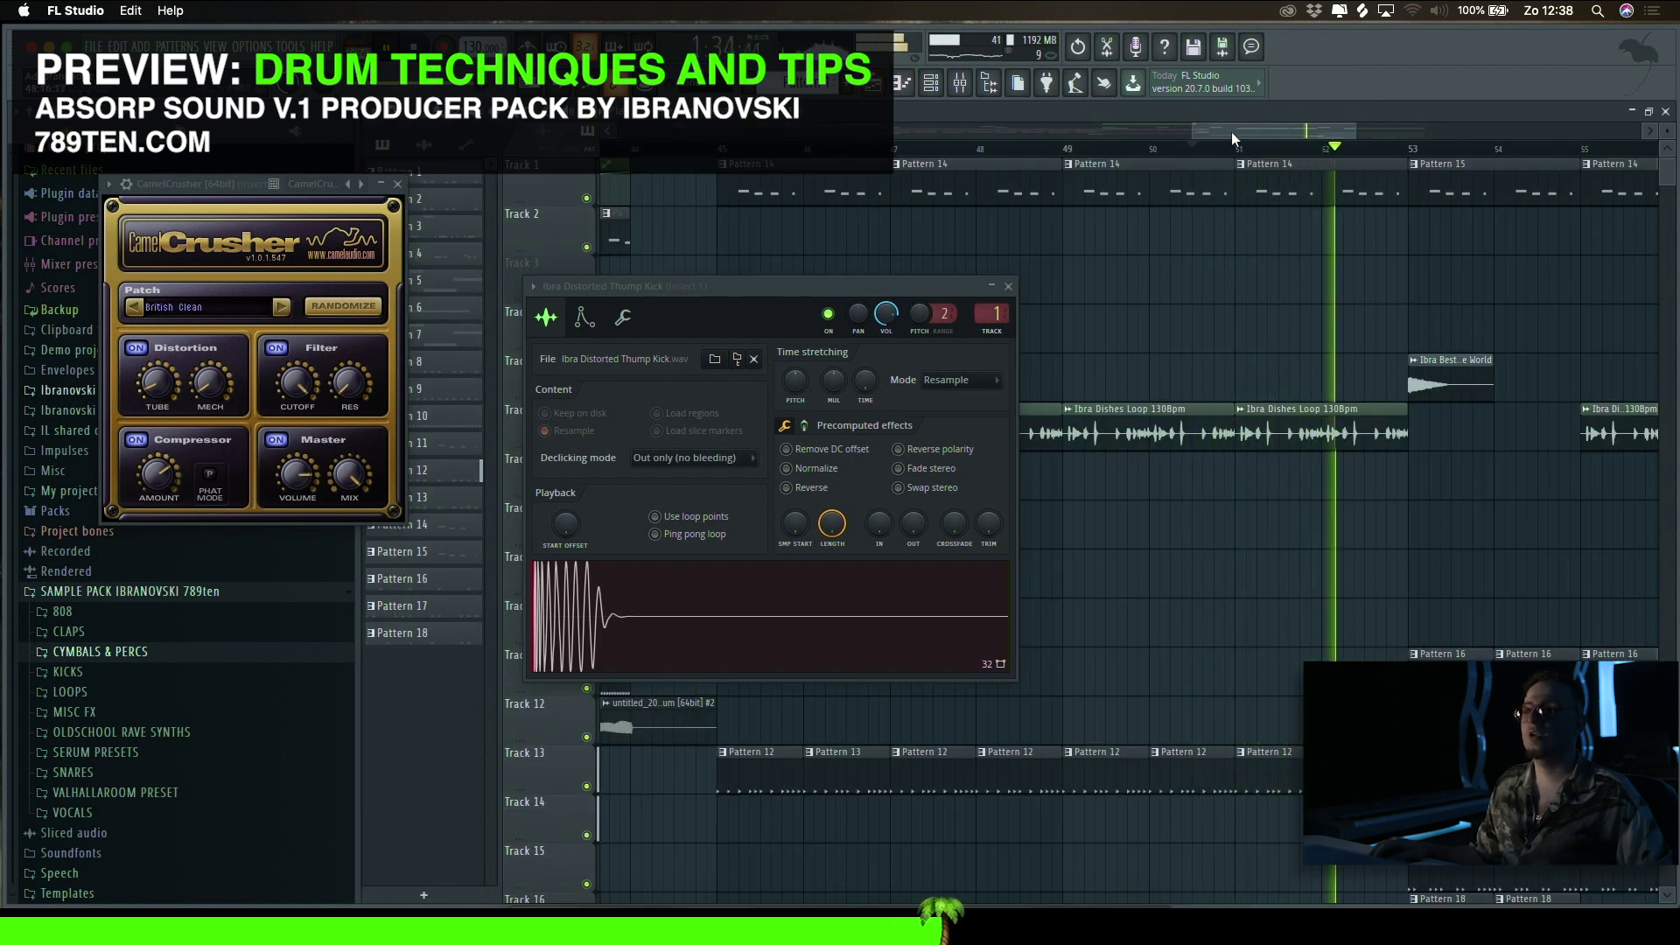
mouse_move(1231, 131)
mouse_down()
mouse_move(1064, 139)
mouse_move(1217, 156)
mouse_up()
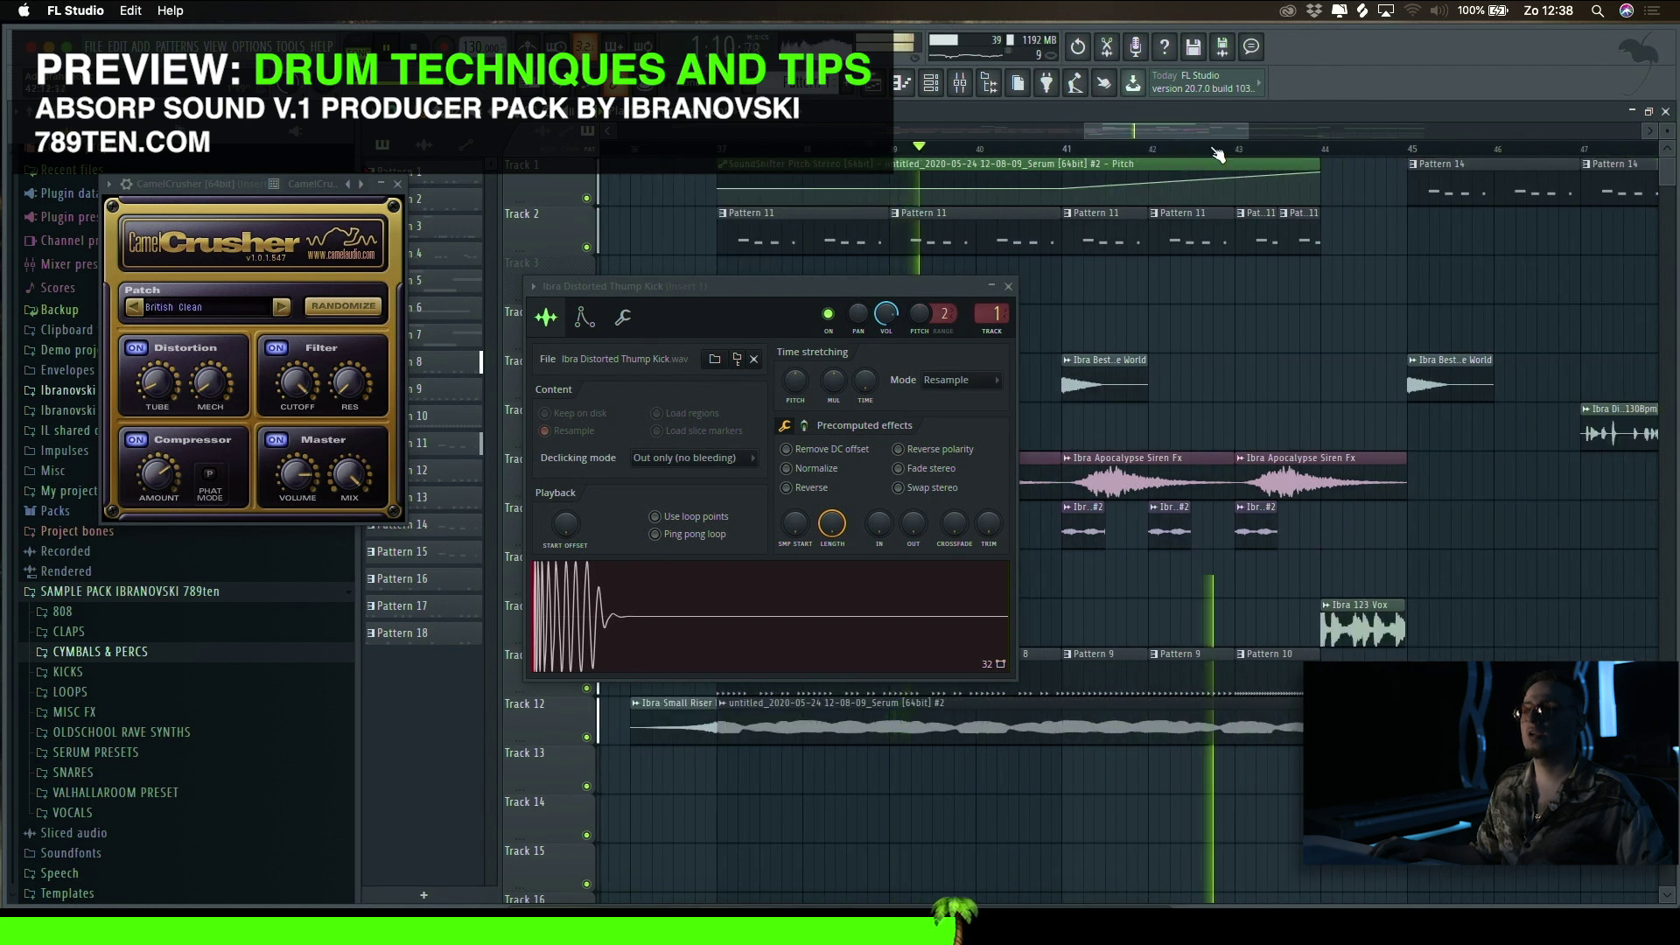
click(1404, 154)
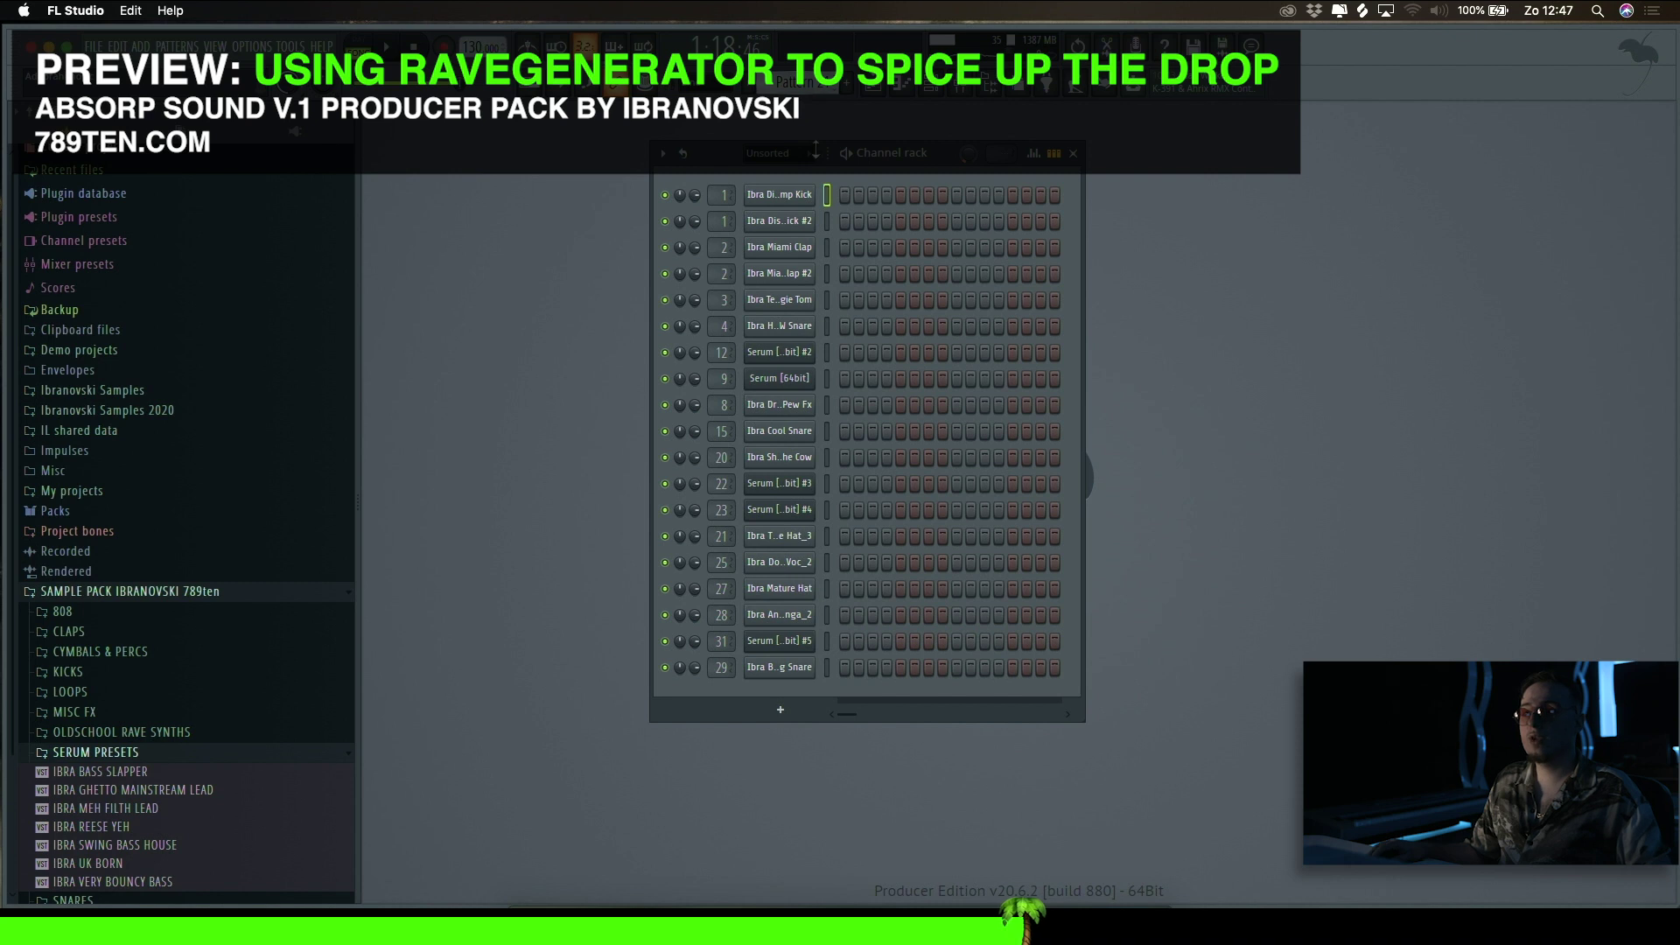
Step: Insert a RaveGenerator2 channel with Cubic22 and FidelFattiPiano stabs, removing Landlord Stab
right_click(787, 676)
mouse_move(845, 791)
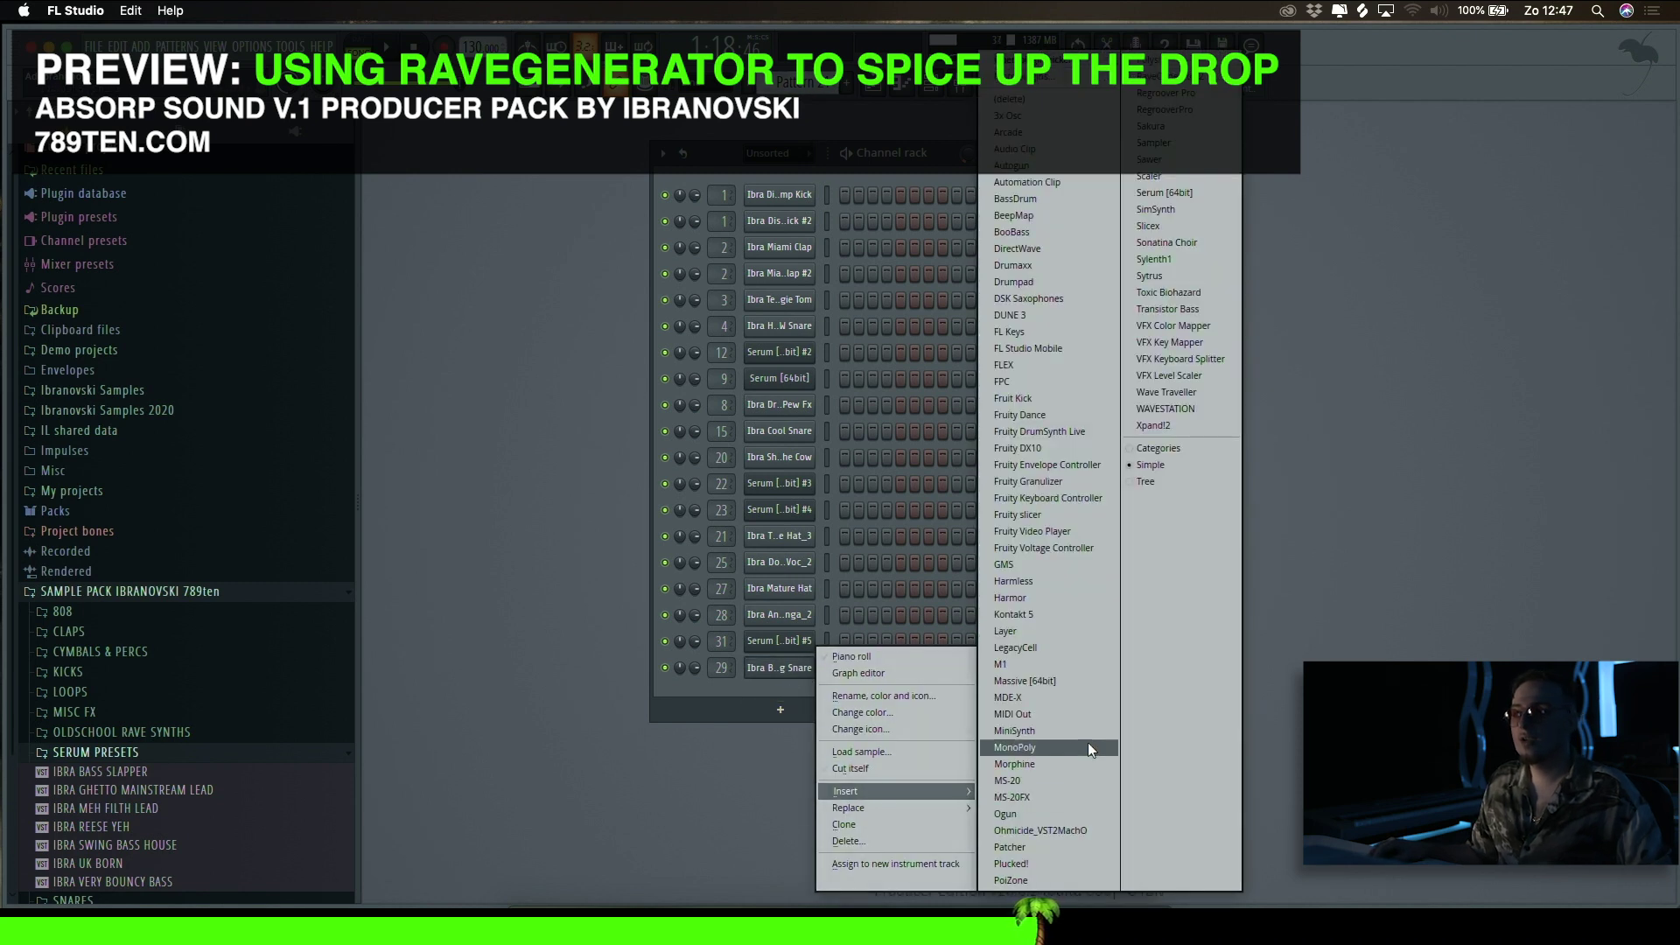
click(1161, 109)
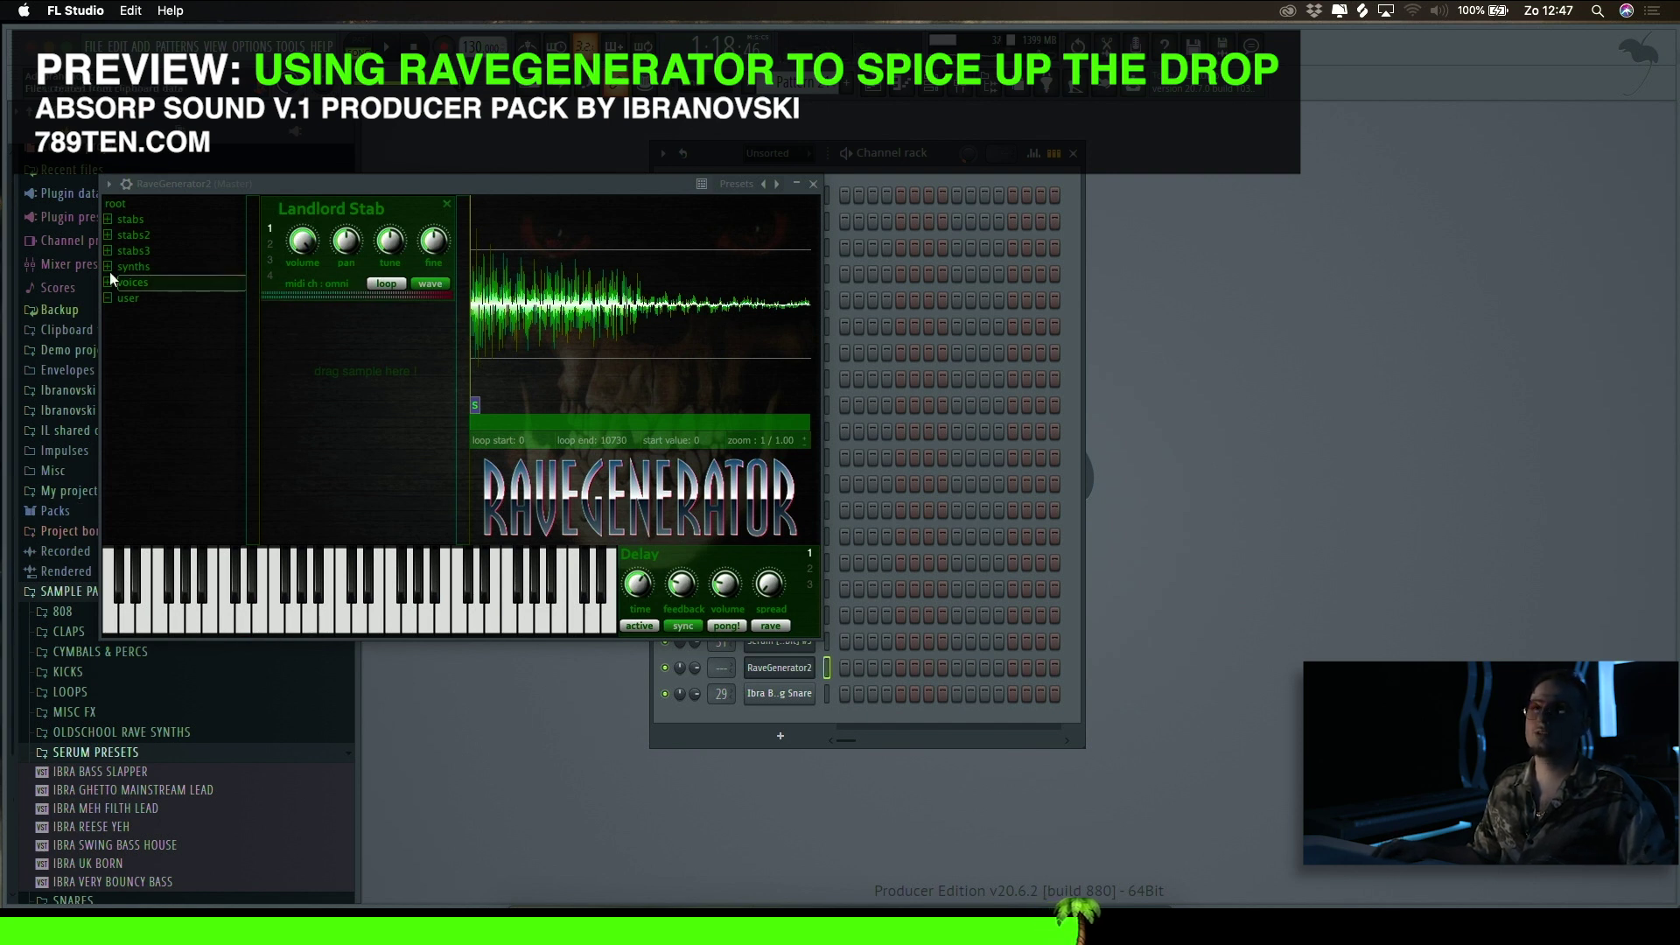
click(131, 236)
click(203, 300)
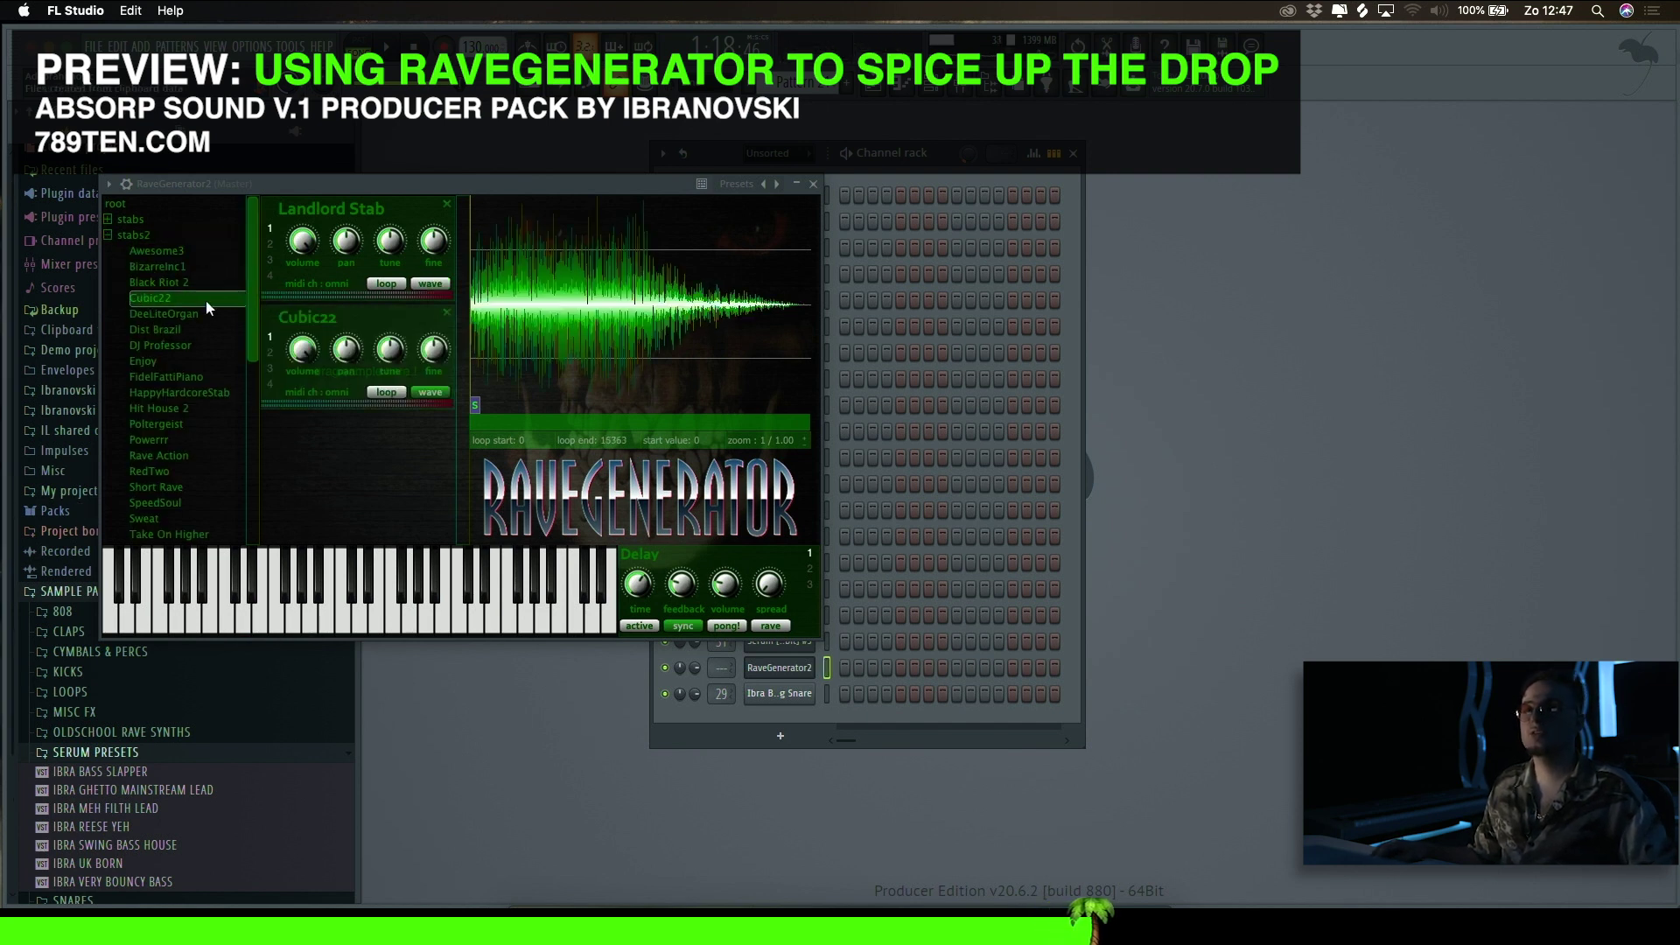
click(448, 205)
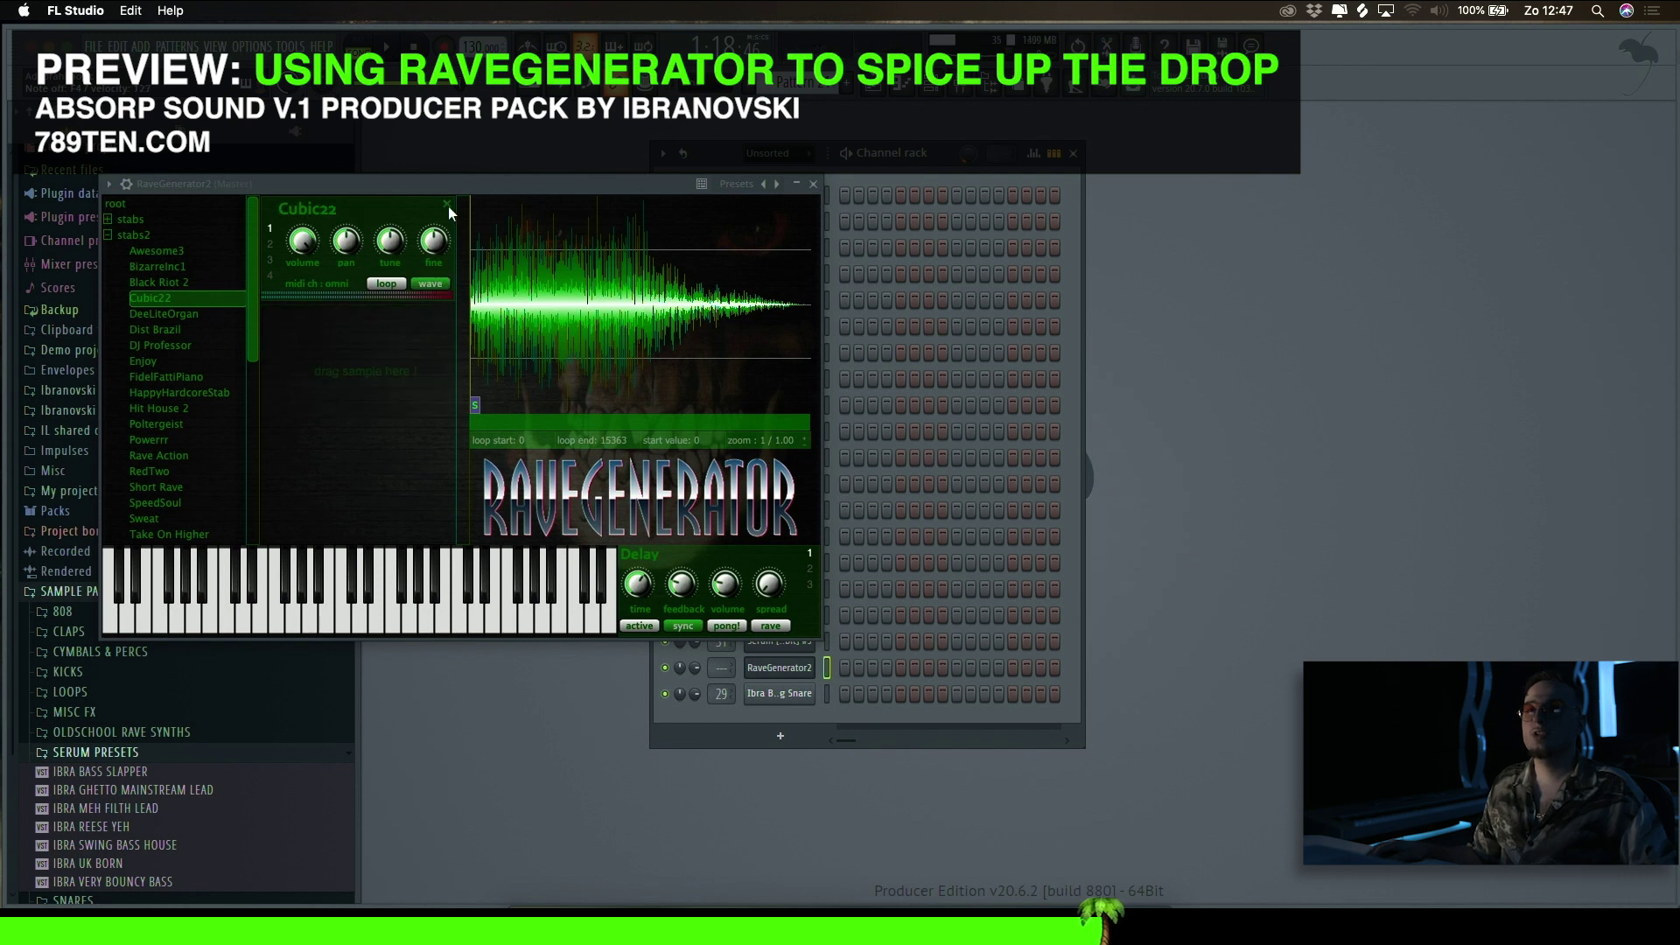
click(156, 377)
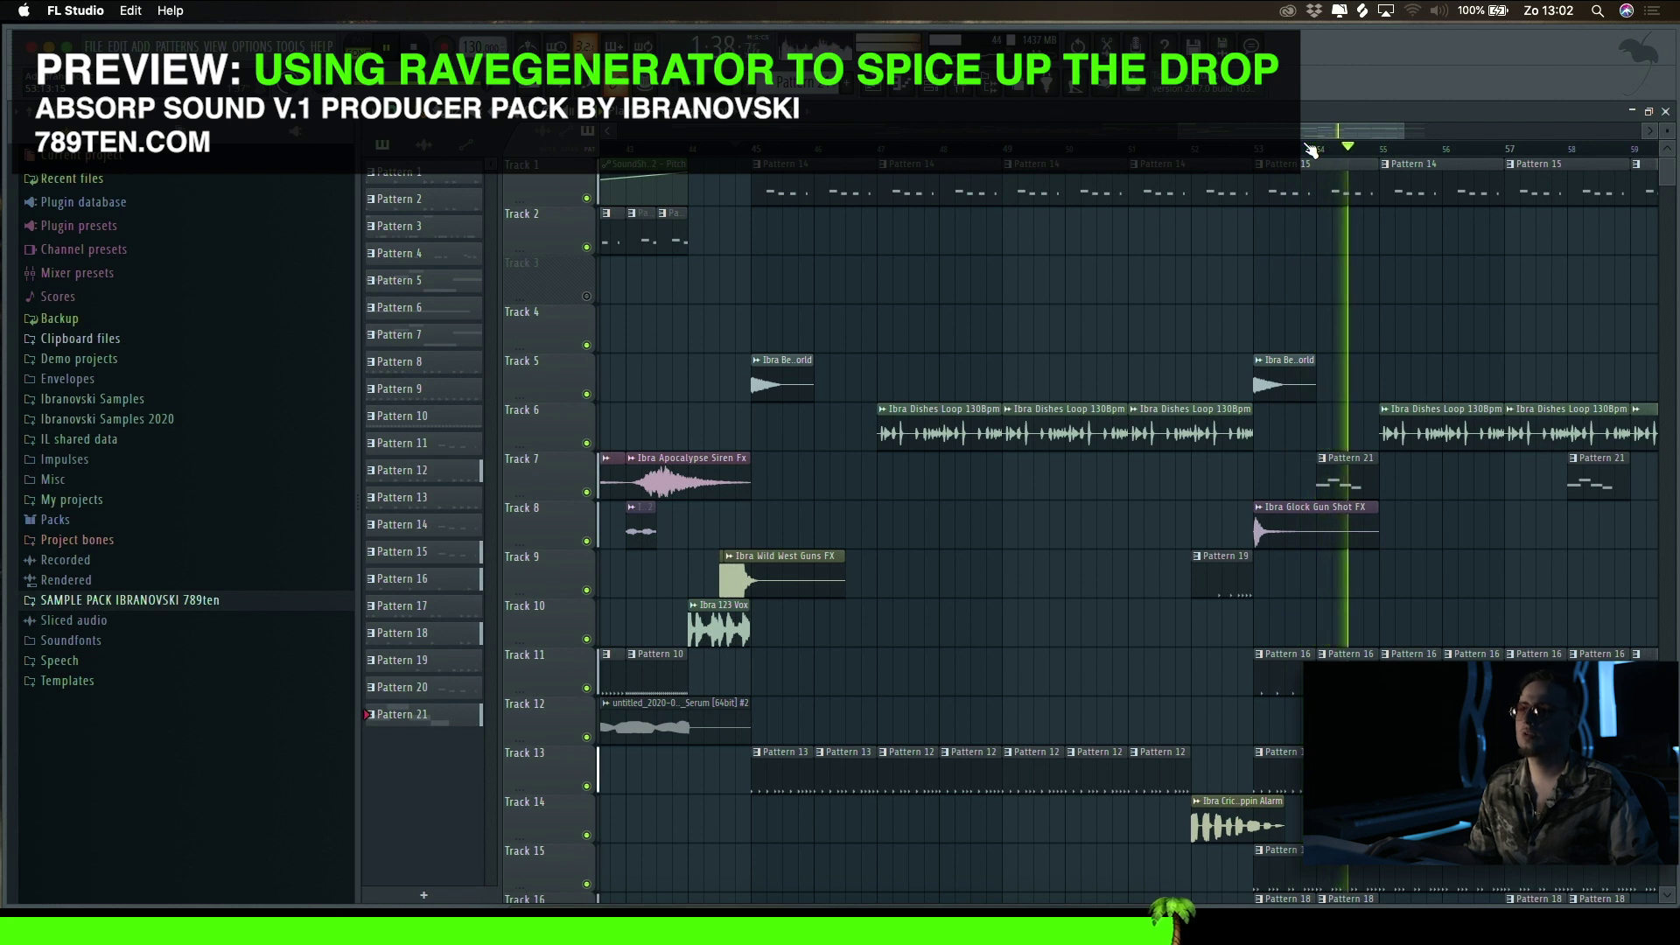
scroll(1319, 210, right, 5)
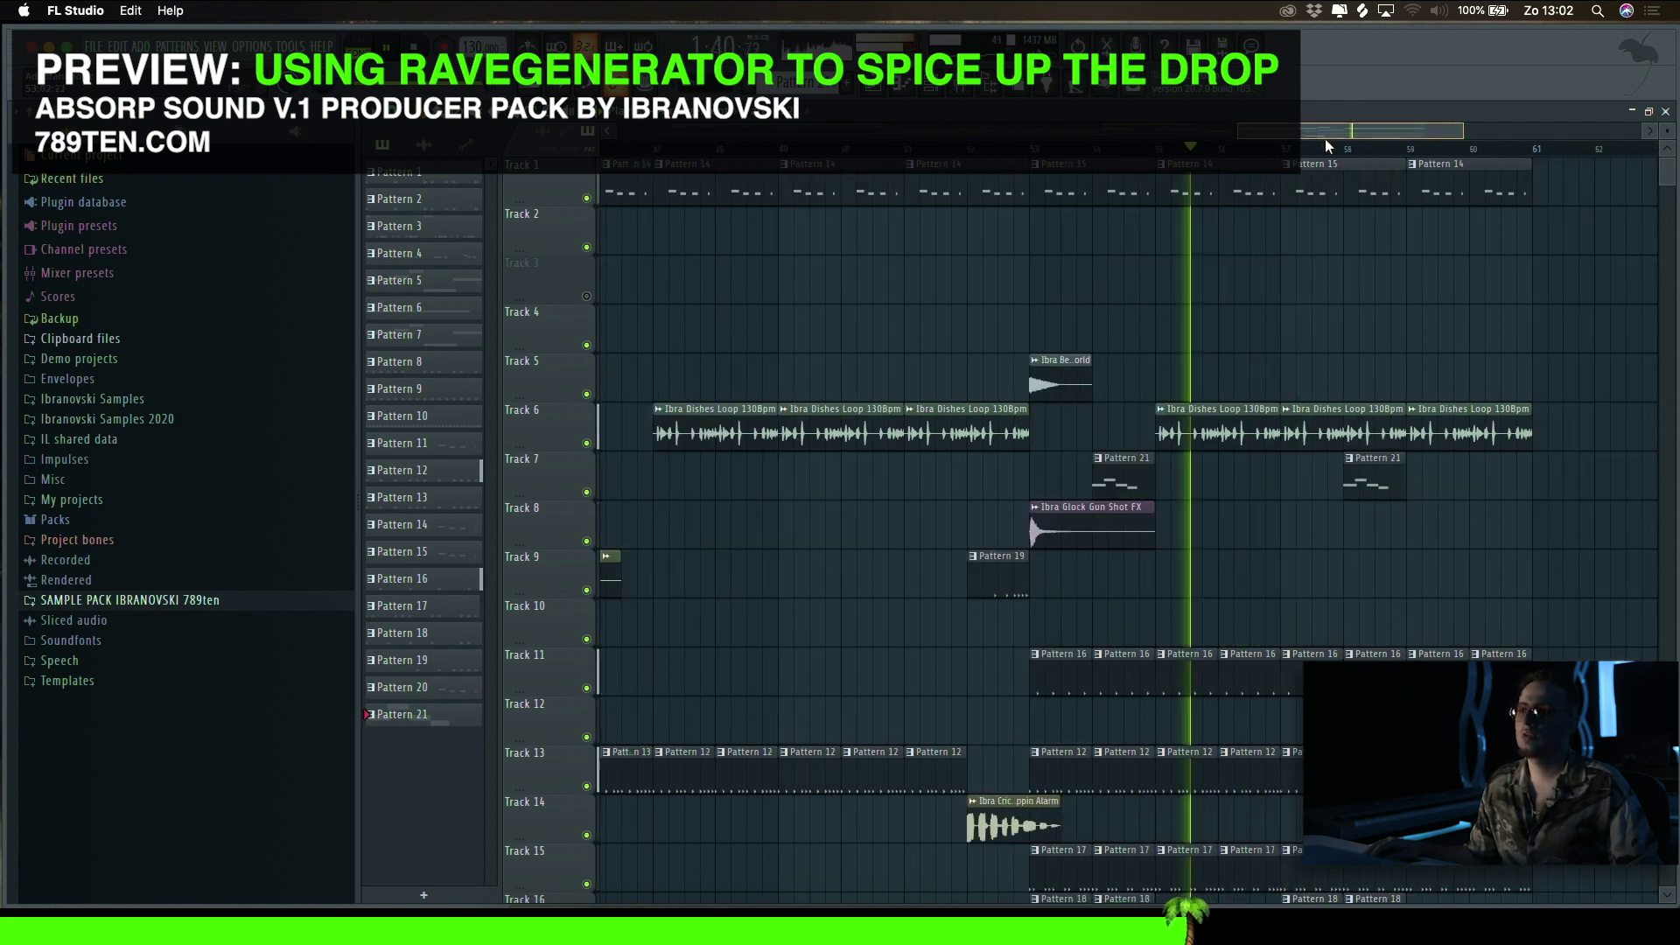
scroll(1323, 236, right, 3)
scroll(1326, 249, right, 1)
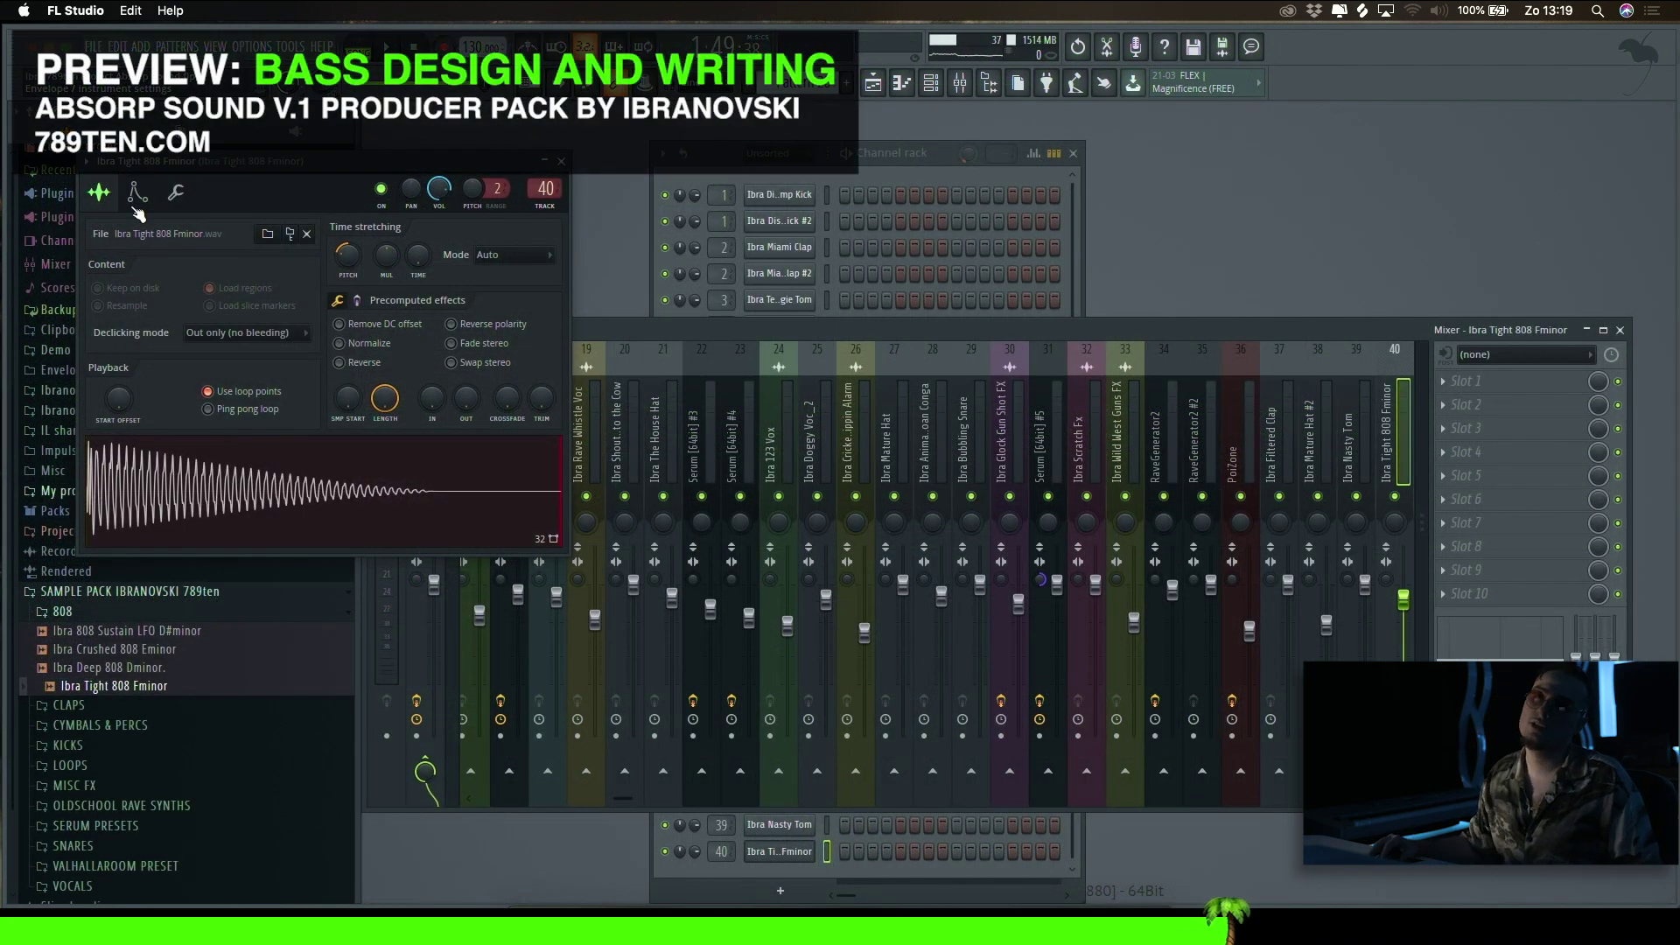
Step: Show the Envelope/instrument tab of the Ibra Tight 808 Fminor channel
click(136, 194)
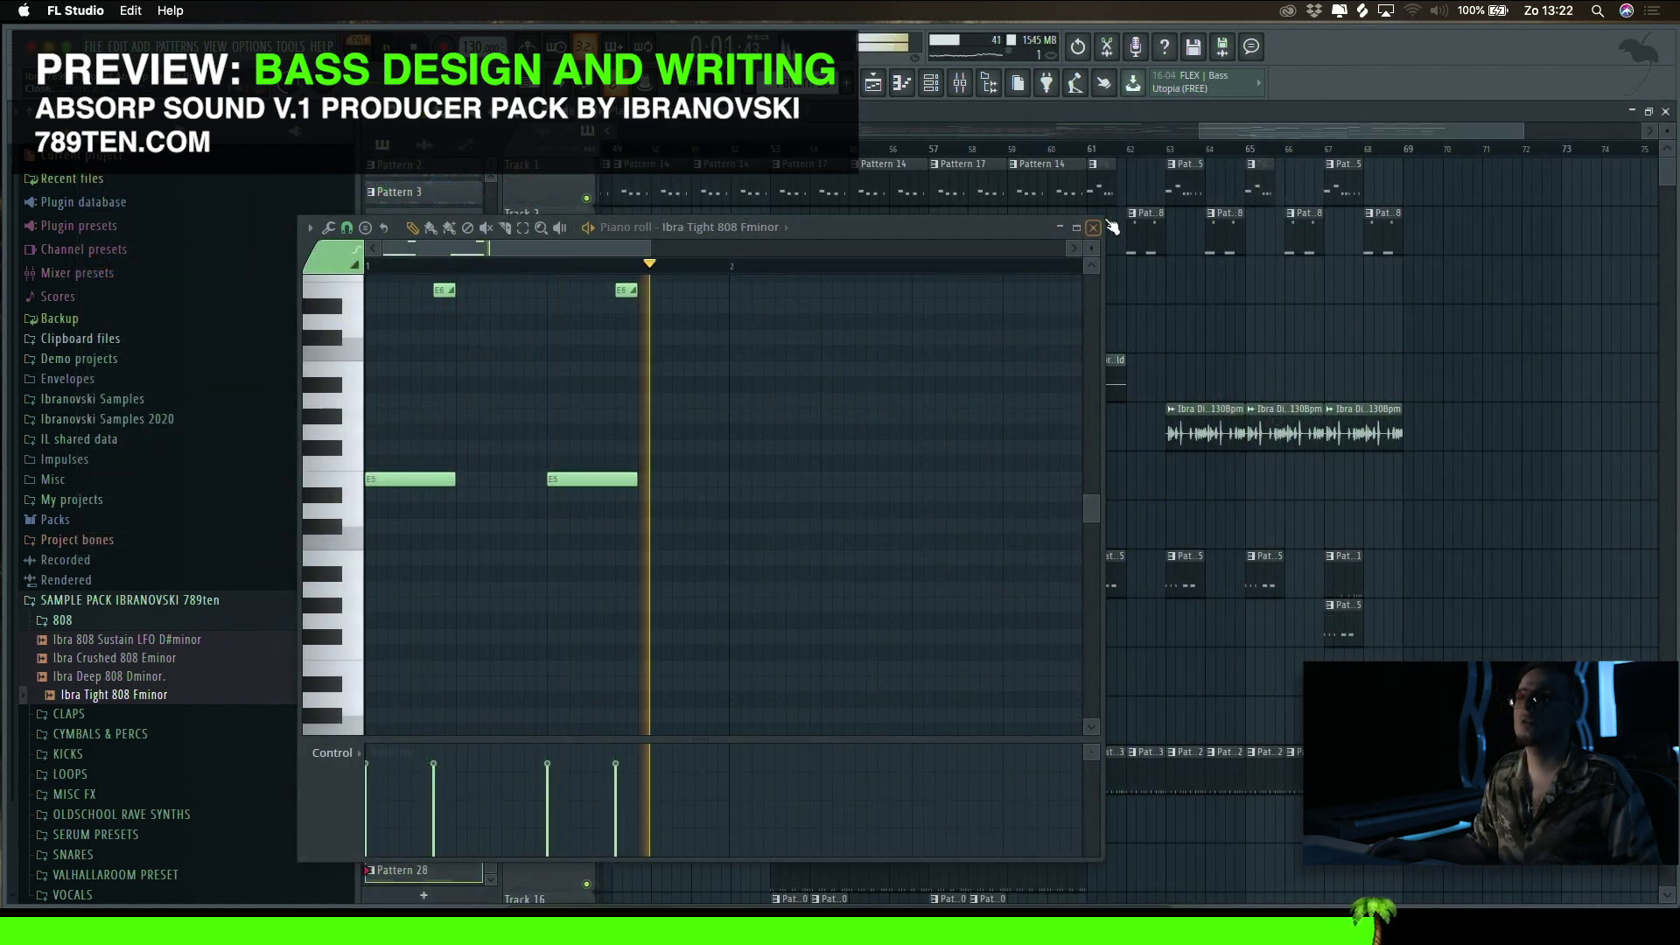
Step: Close the 808 piano roll to return to the Playlist arrangement
click(1092, 226)
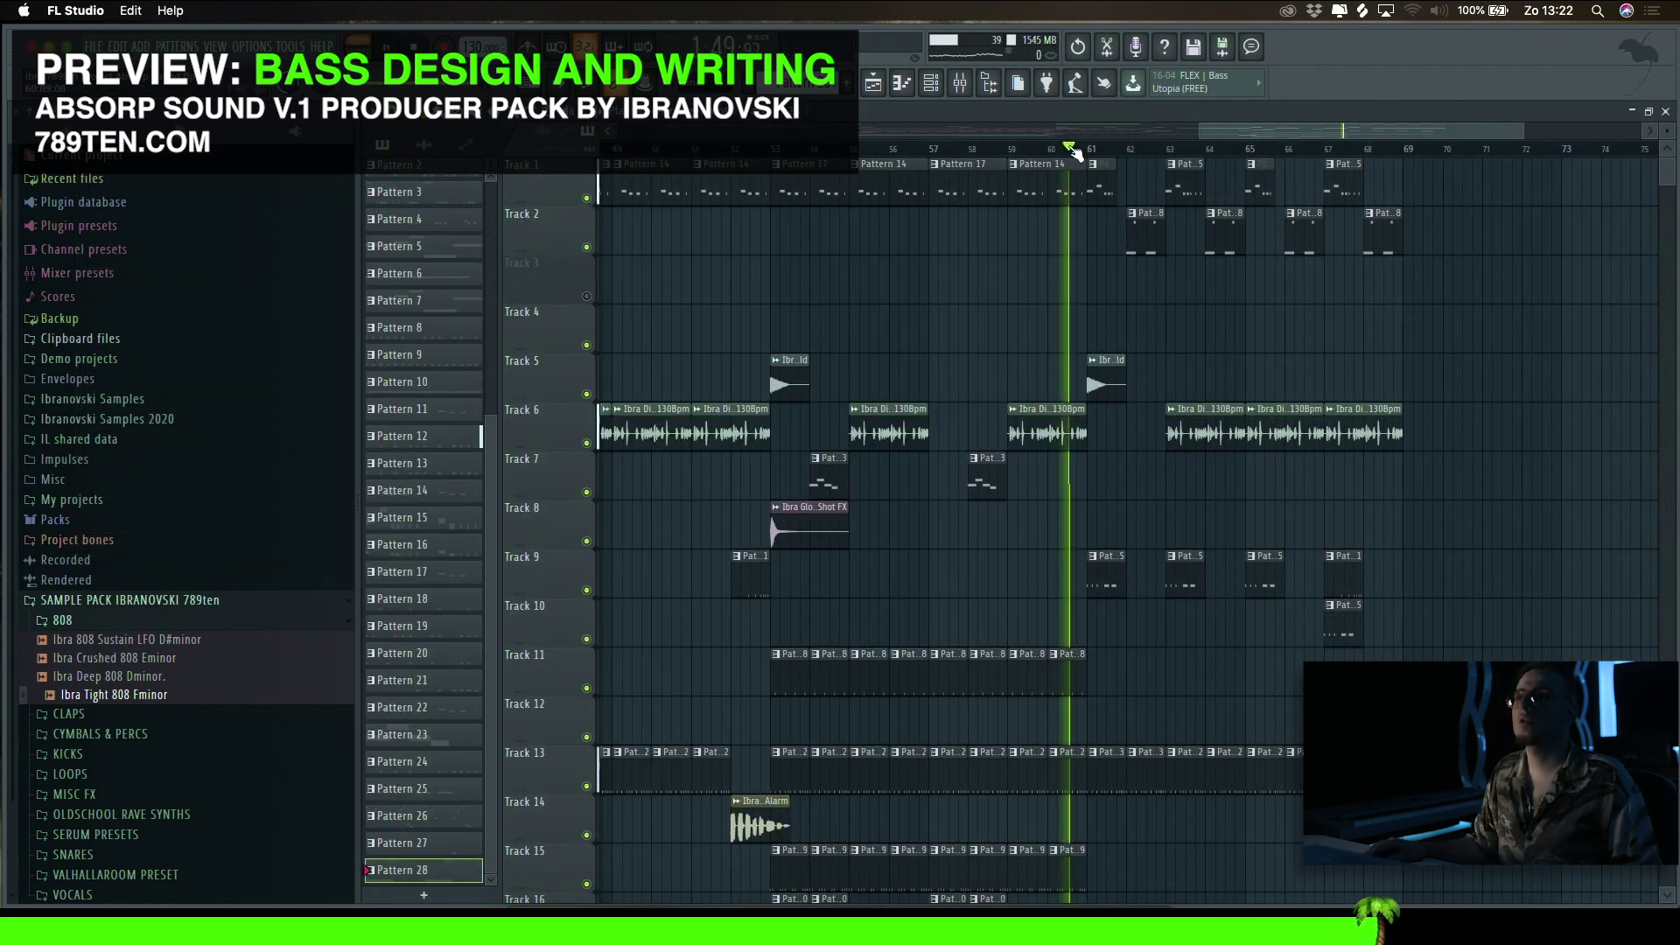